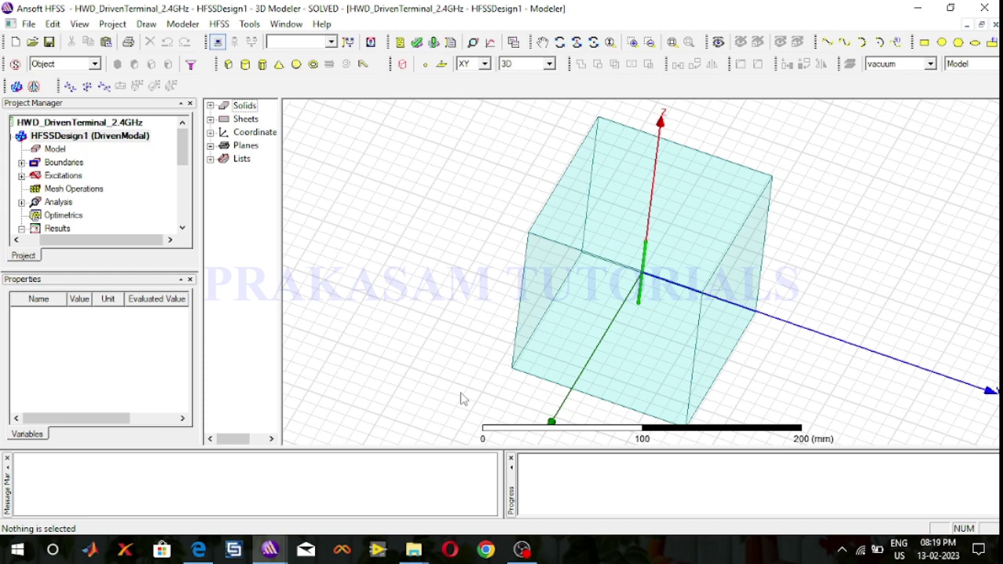
# Step: Switch to the HWD_2.4GHz project window and check the design's solution type without changing it
pyautogui.click(269, 549)
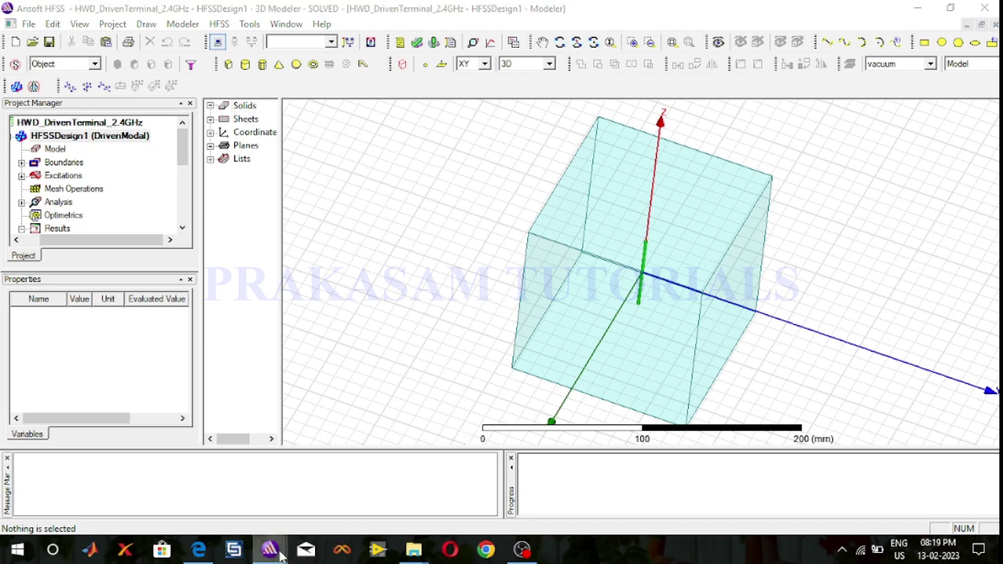
pyautogui.click(309, 517)
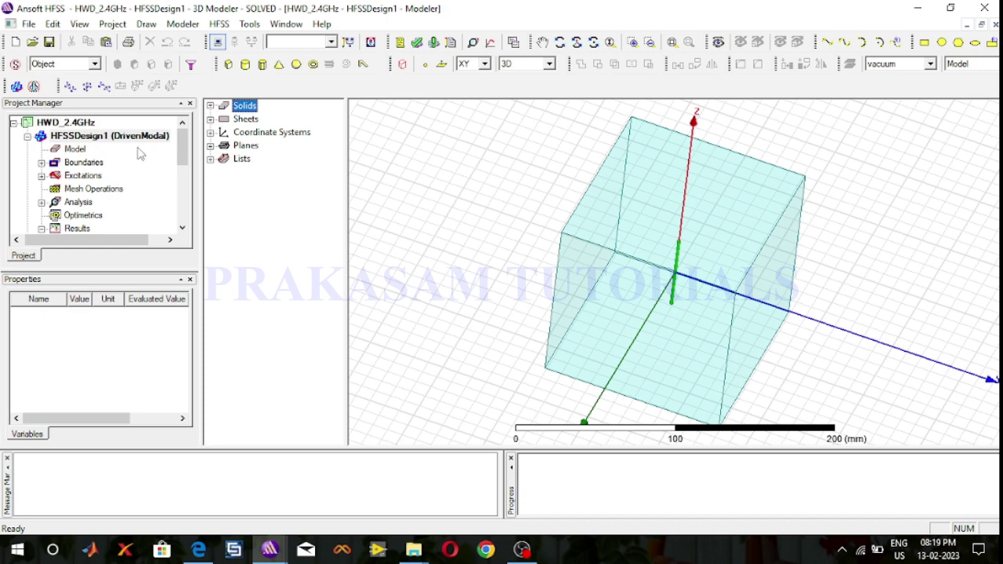
pyautogui.click(219, 24)
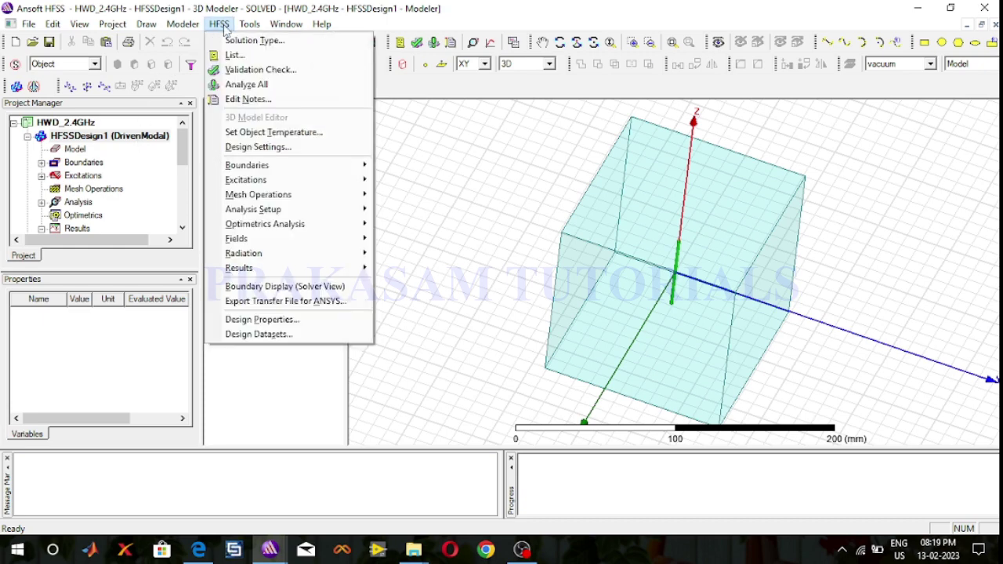
pyautogui.click(234, 42)
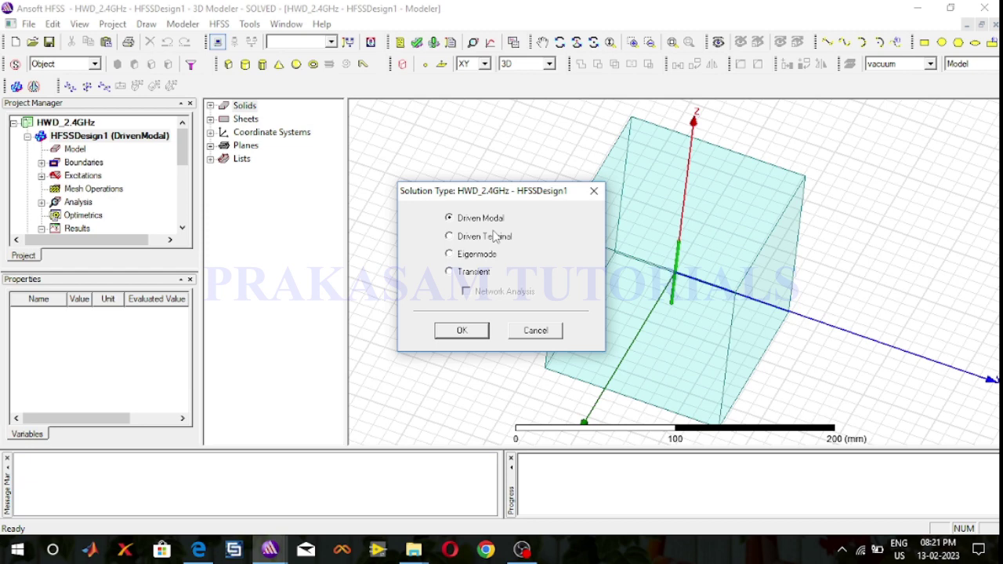
pyautogui.click(594, 190)
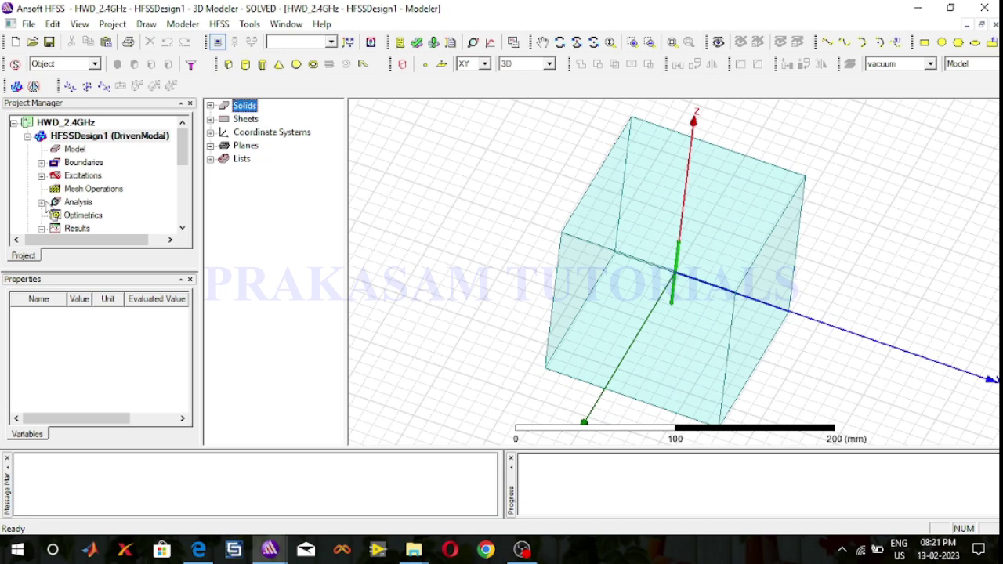
# Step: Examine the lumped port between the dipole poles, reviewing its impedance and the integration line options for mode 1 without changing them
pyautogui.scroll(5, 679, 291)
pyautogui.scroll(4, 677, 291)
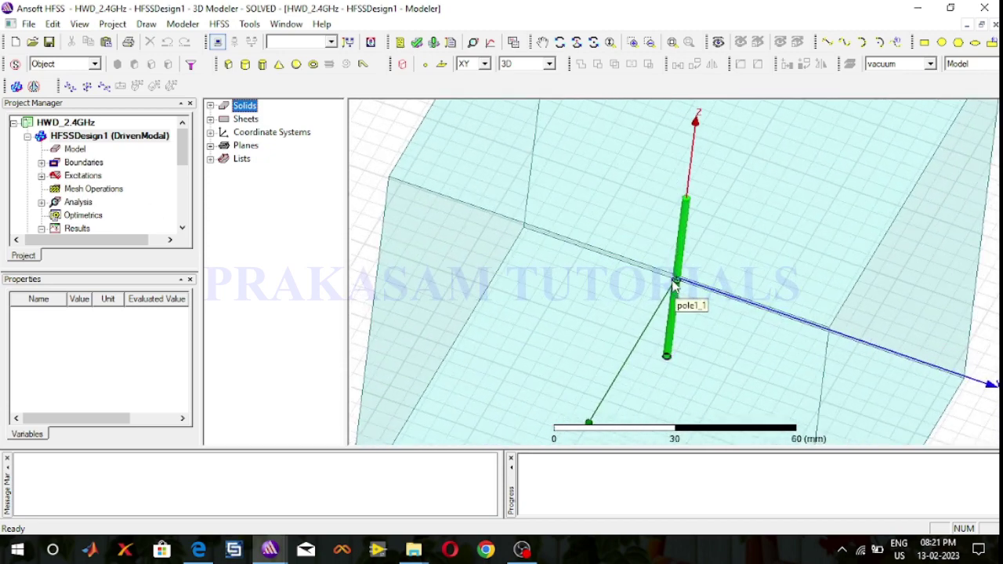
pyautogui.scroll(5, 677, 276)
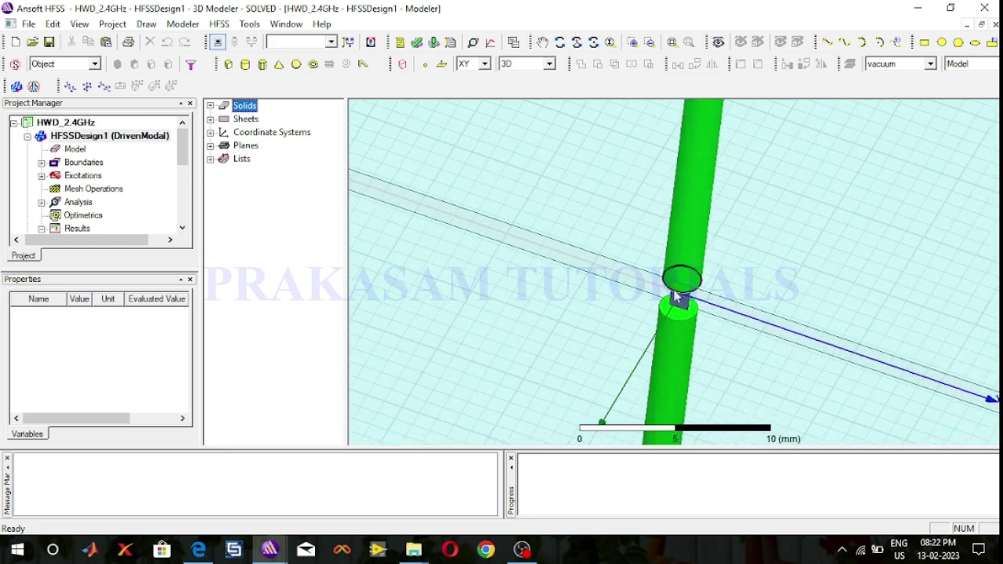
pyautogui.scroll(2, 678, 294)
pyautogui.scroll(3, 678, 302)
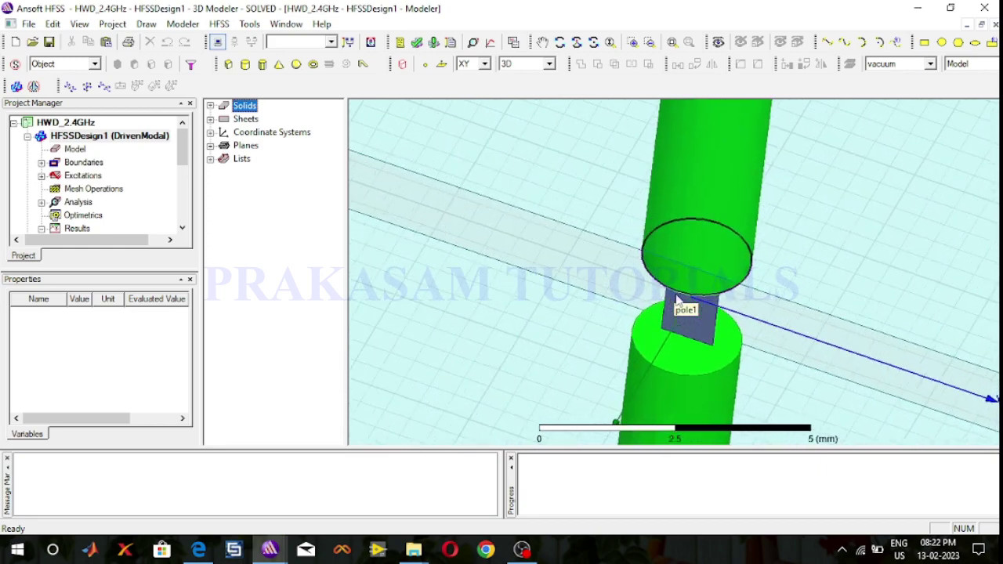
pyautogui.click(41, 175)
pyautogui.click(78, 188)
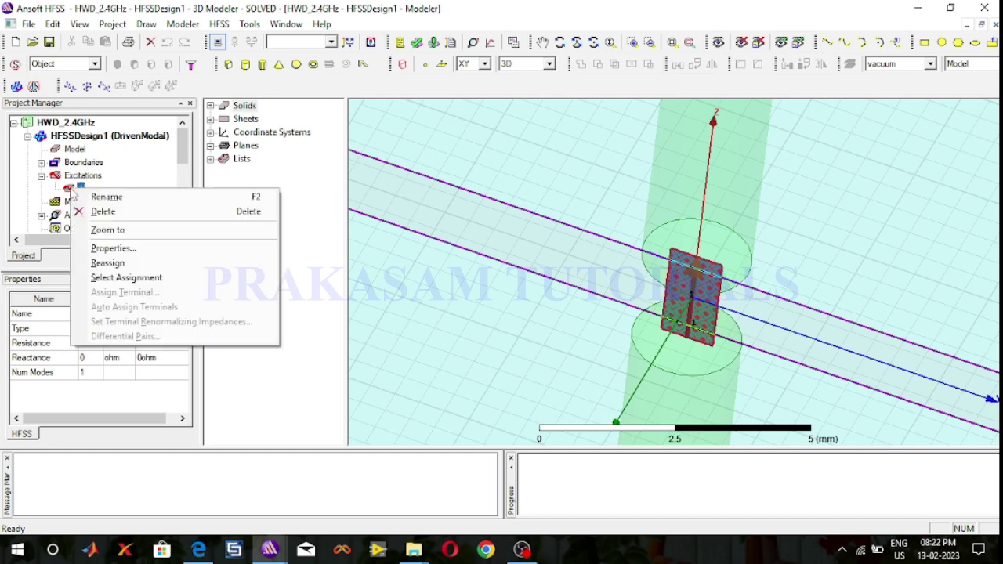
pyautogui.click(100, 249)
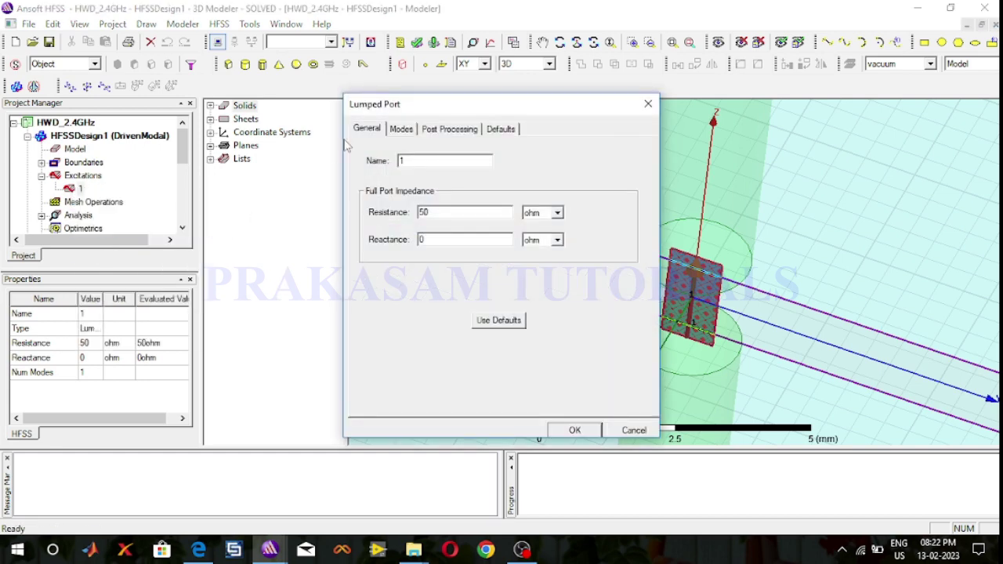
pyautogui.click(400, 130)
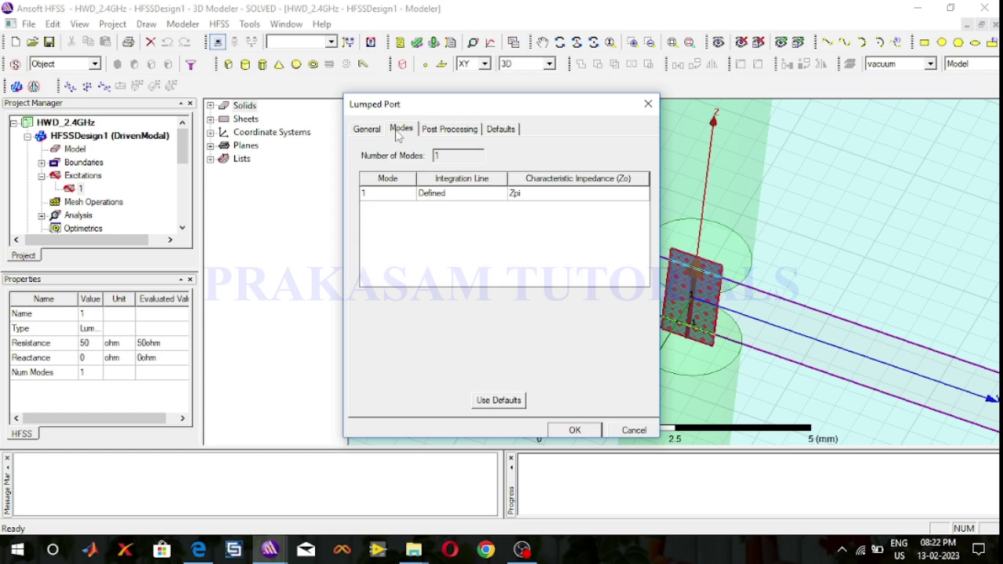
pyautogui.click(432, 195)
pyautogui.click(434, 194)
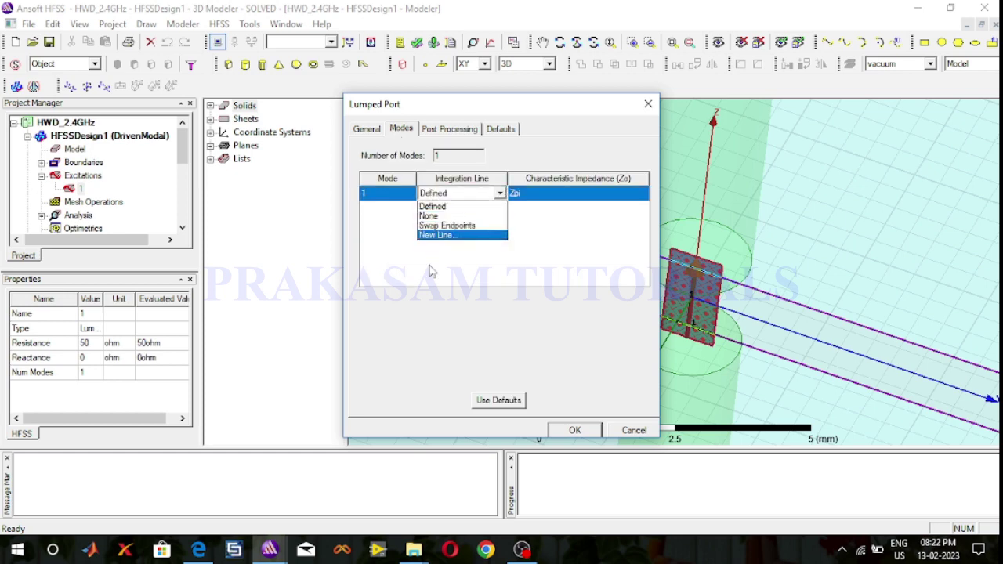
pyautogui.click(431, 268)
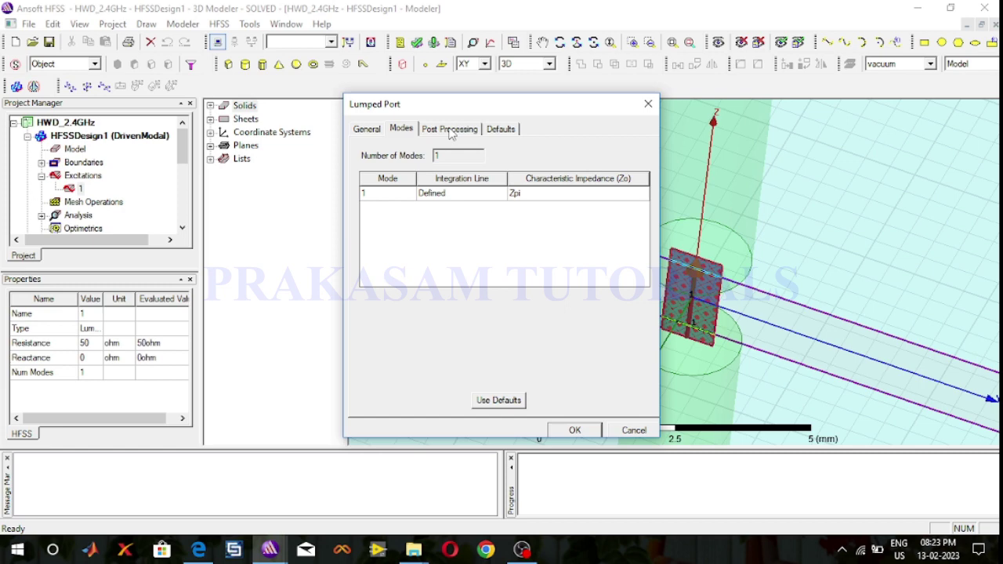
pyautogui.click(634, 432)
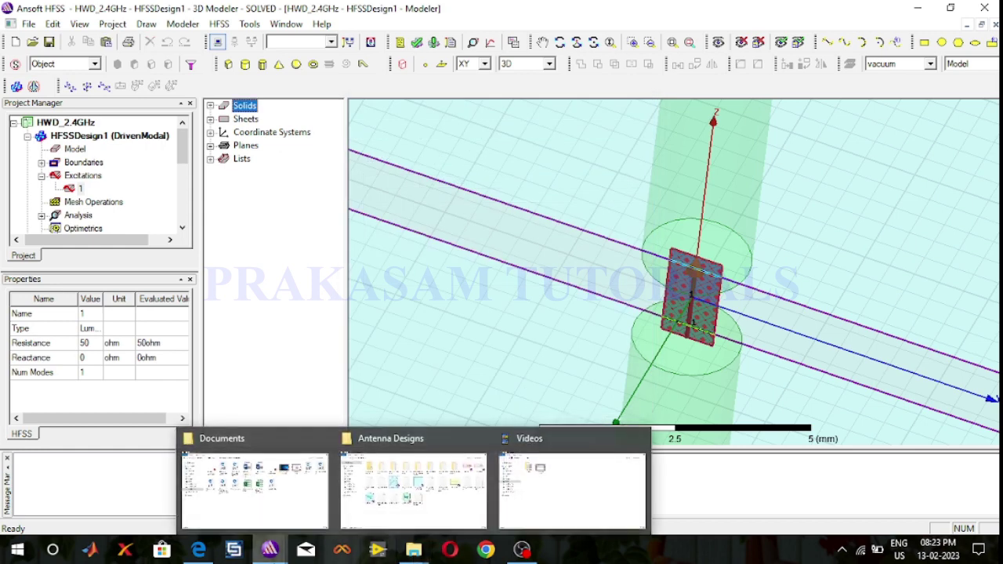
# Step: In the HWD_DrivenTerminal_2.4GHz project, set the solution type to Driven Terminal and run a validation check
pyautogui.moveTo(256, 558)
pyautogui.click(342, 491)
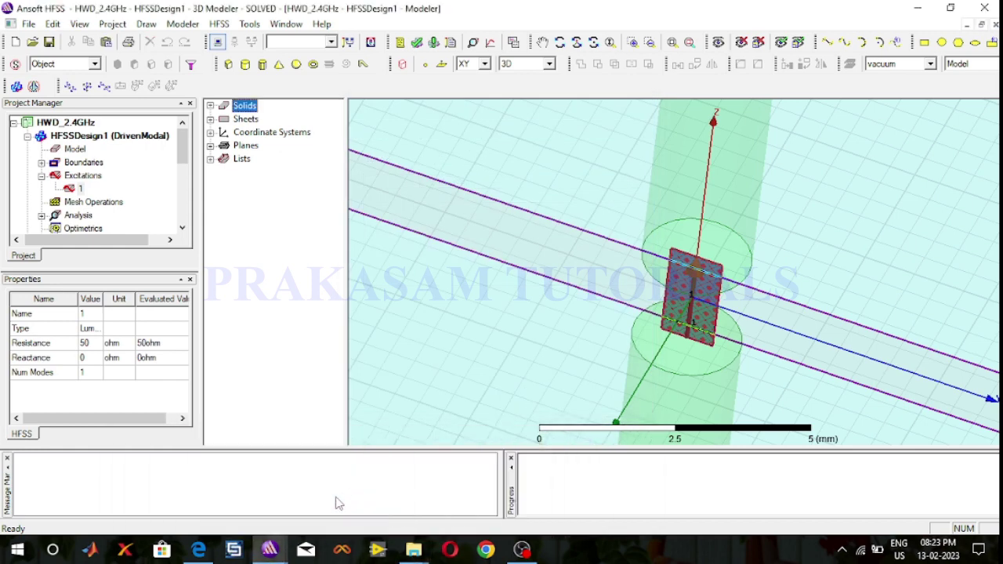
pyautogui.click(185, 478)
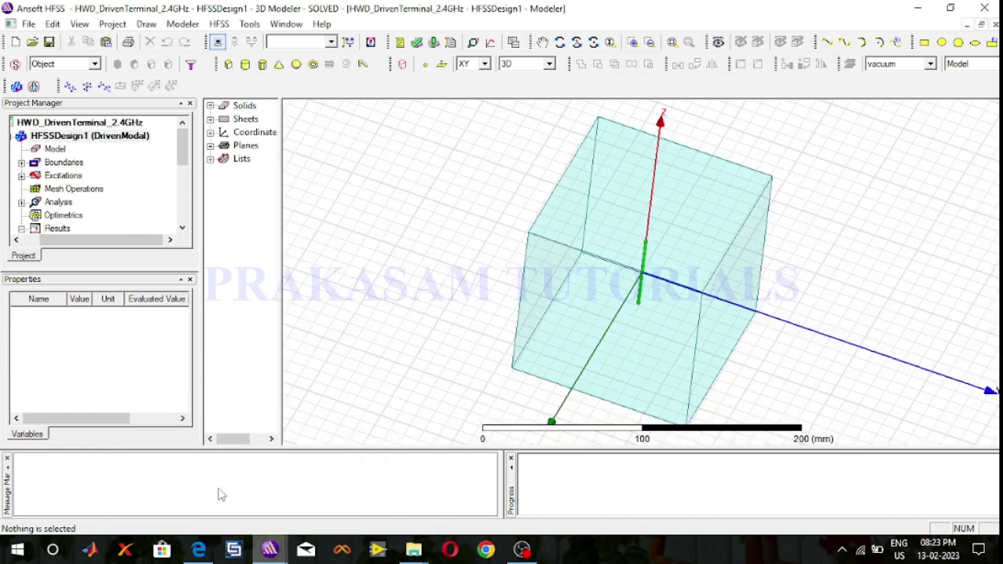
pyautogui.click(217, 25)
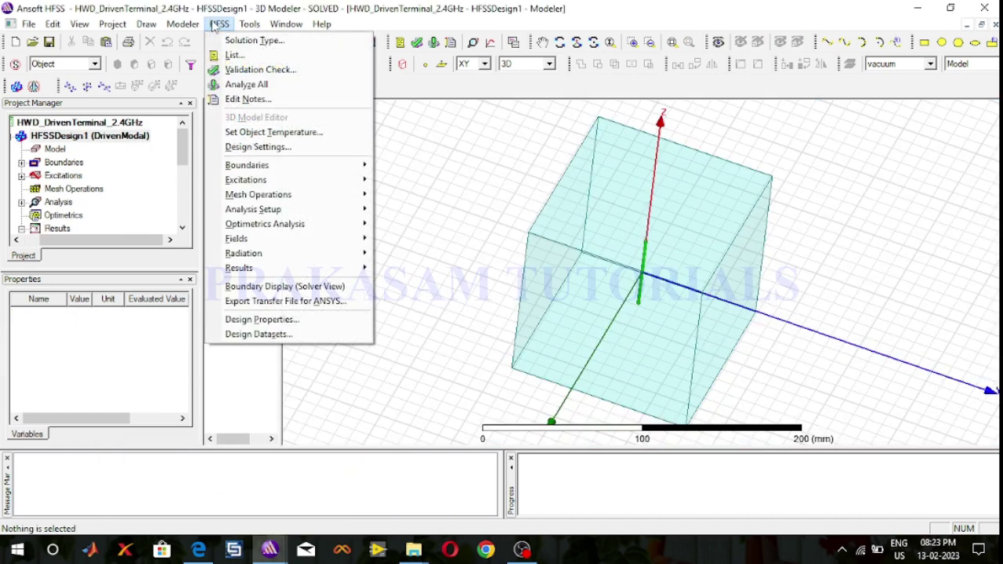
pyautogui.click(235, 40)
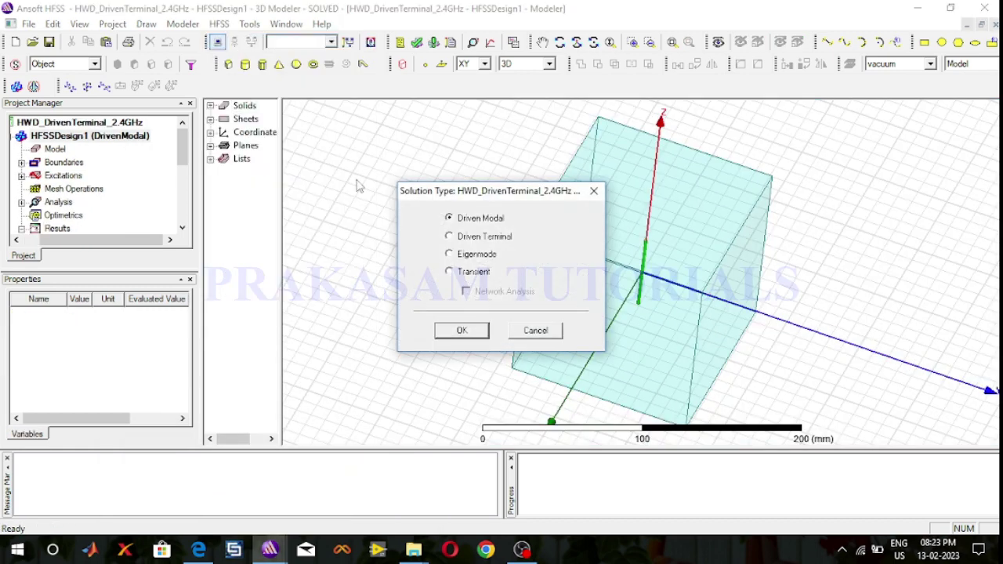
pyautogui.click(481, 237)
pyautogui.click(463, 331)
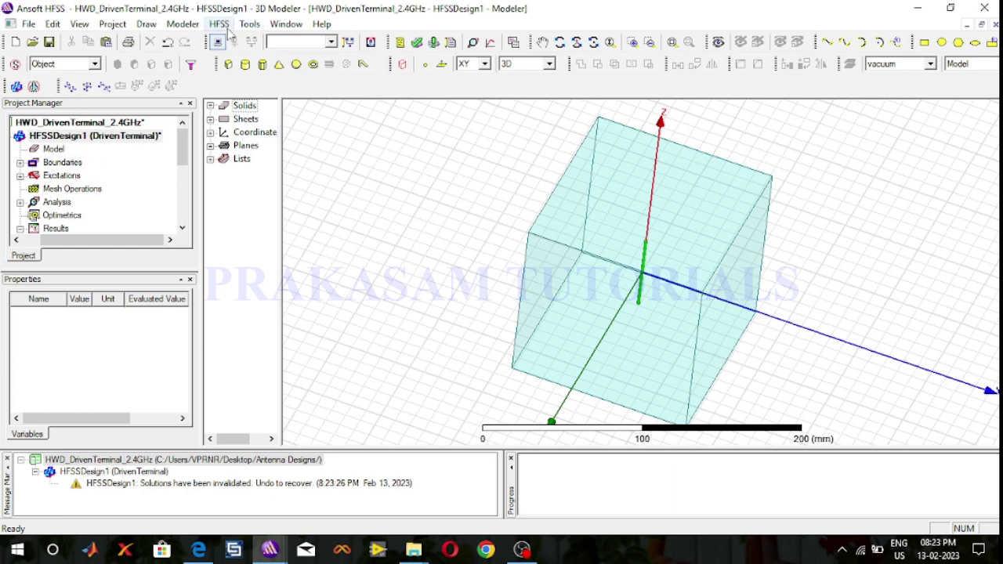
pyautogui.click(219, 24)
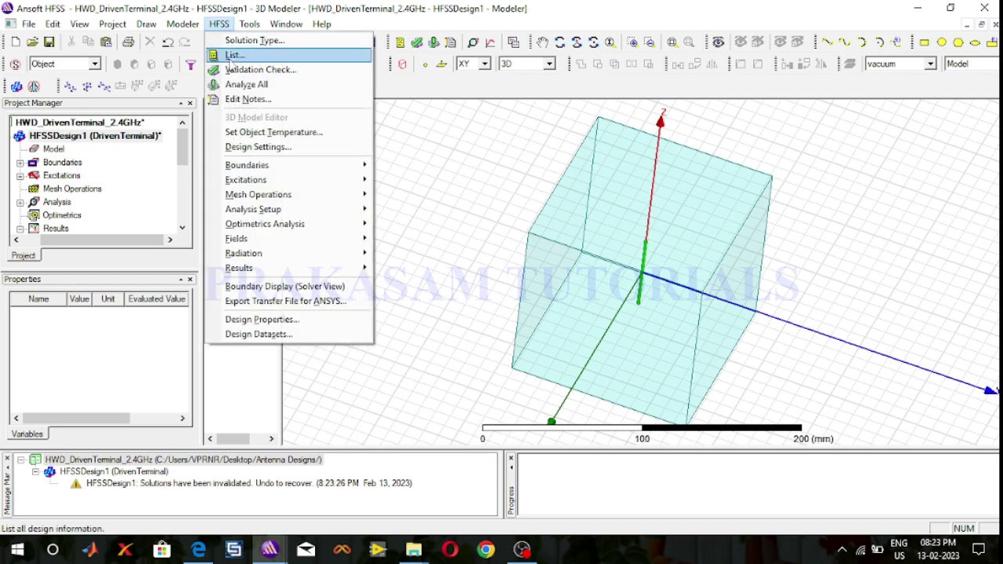
pyautogui.click(239, 69)
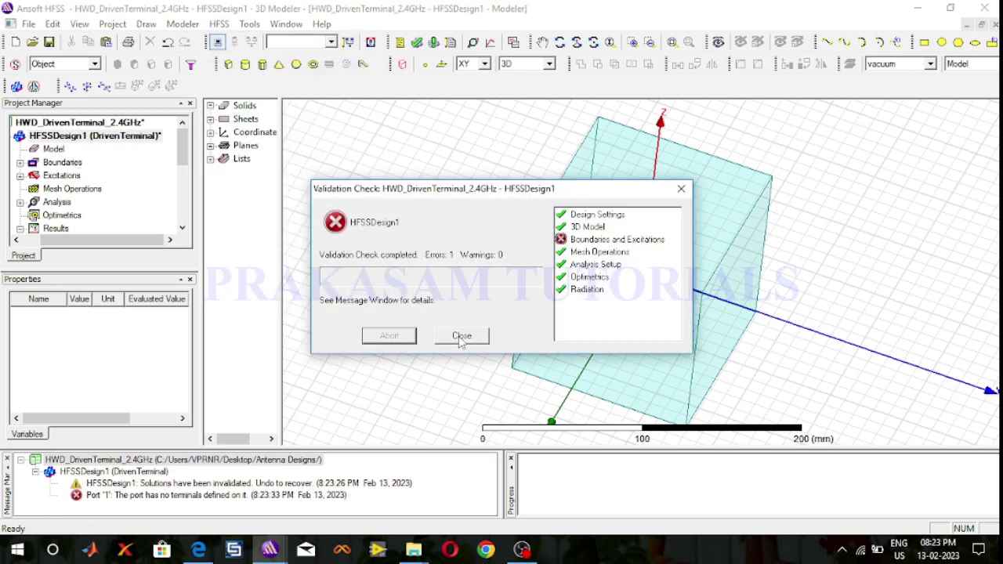
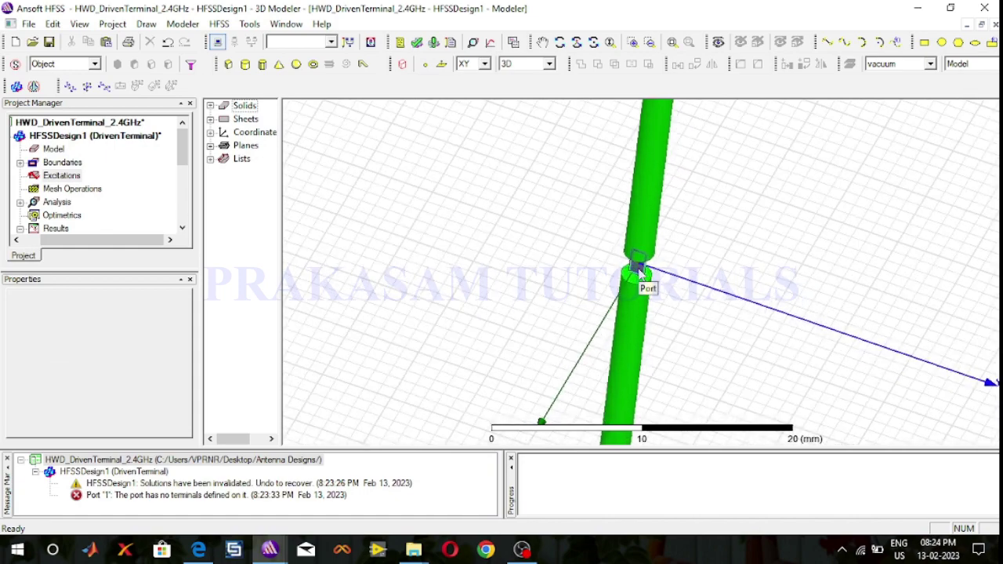
# Step: Assign a lumped port excitation named 1 to the Port sheet between the poles, using pole1_1 as the reference conductor
pyautogui.scroll(2, 639, 271)
pyautogui.scroll(3, 639, 270)
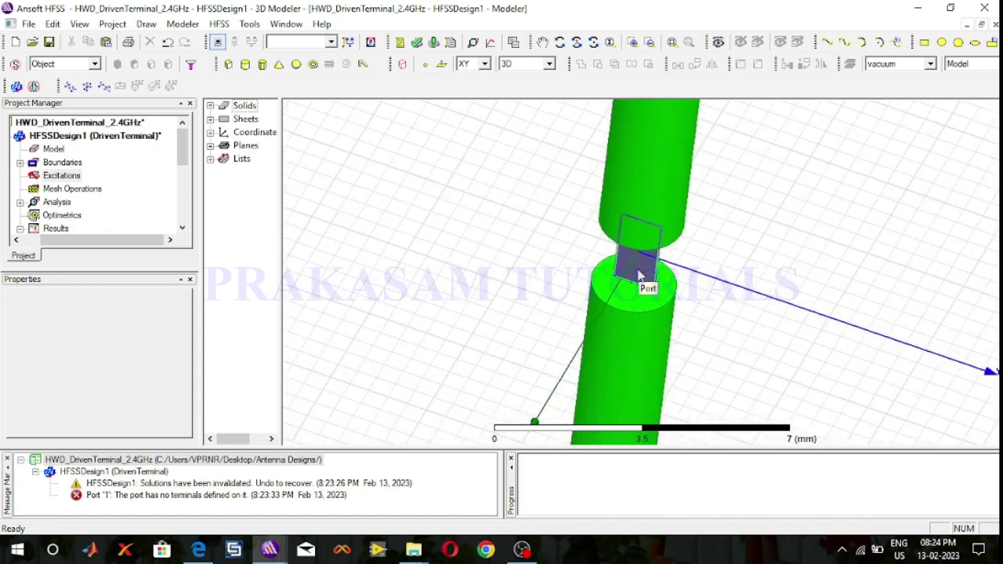
pyautogui.scroll(1, 635, 276)
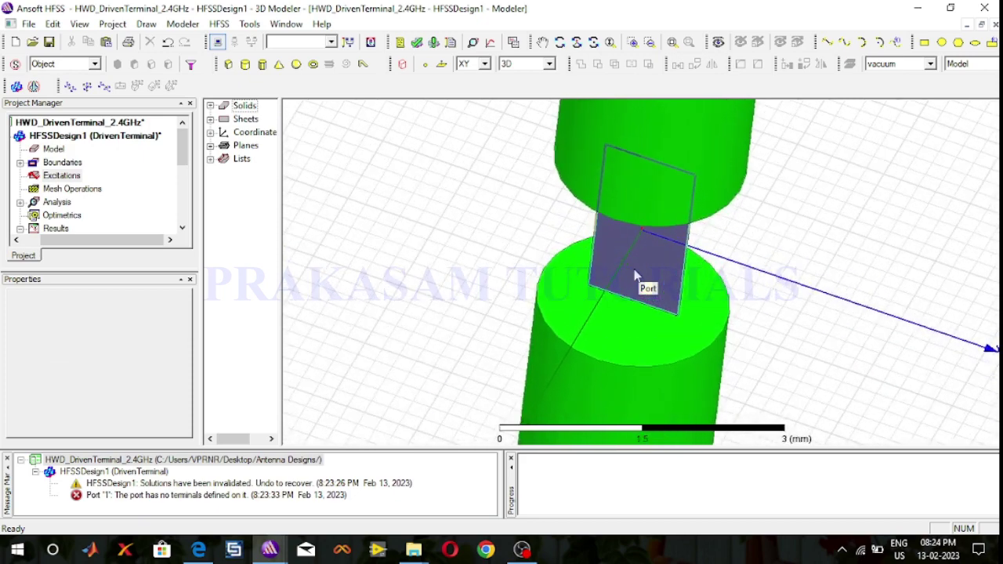
pyautogui.click(635, 260)
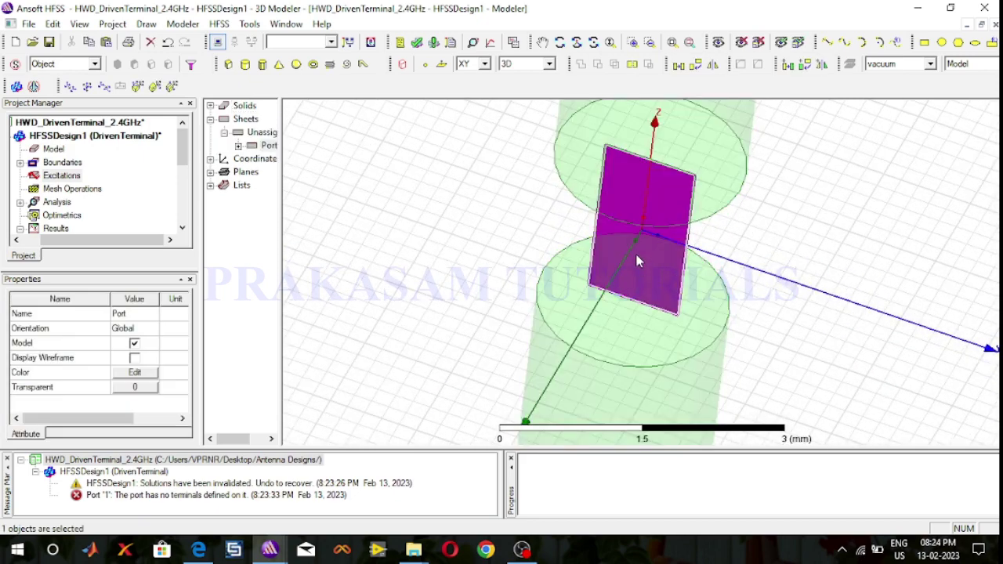
pyautogui.rightClick(610, 222)
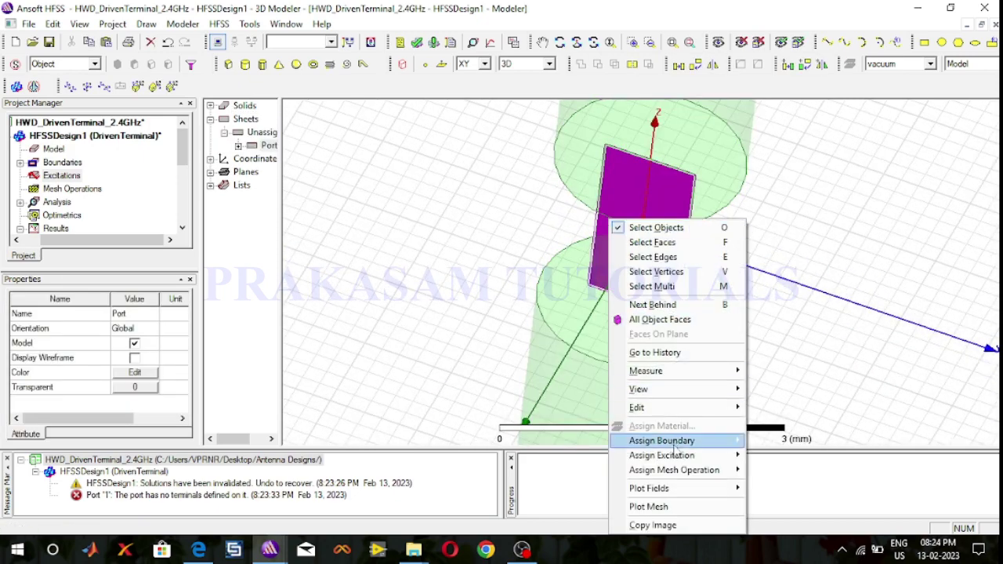
pyautogui.moveTo(678, 464)
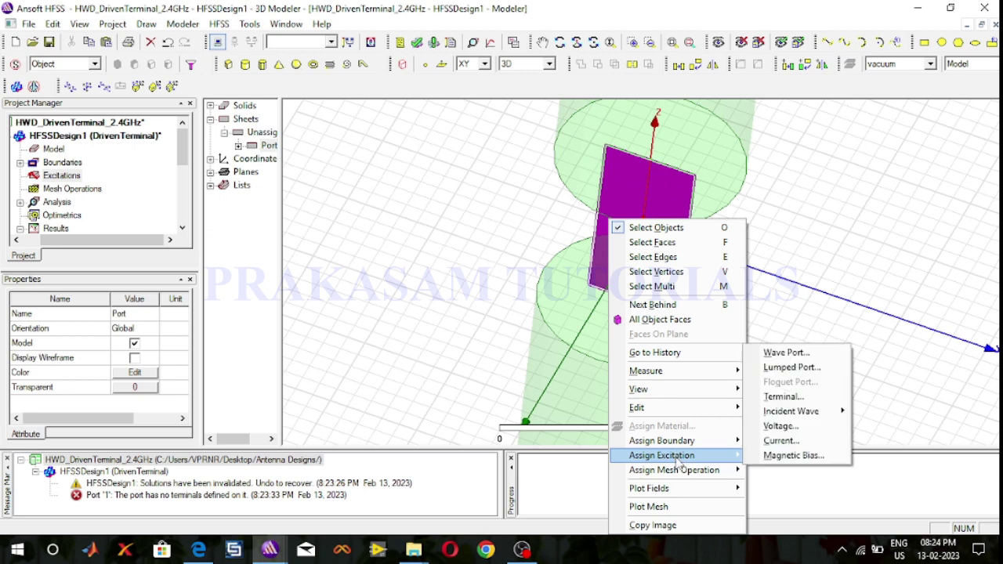
pyautogui.click(785, 367)
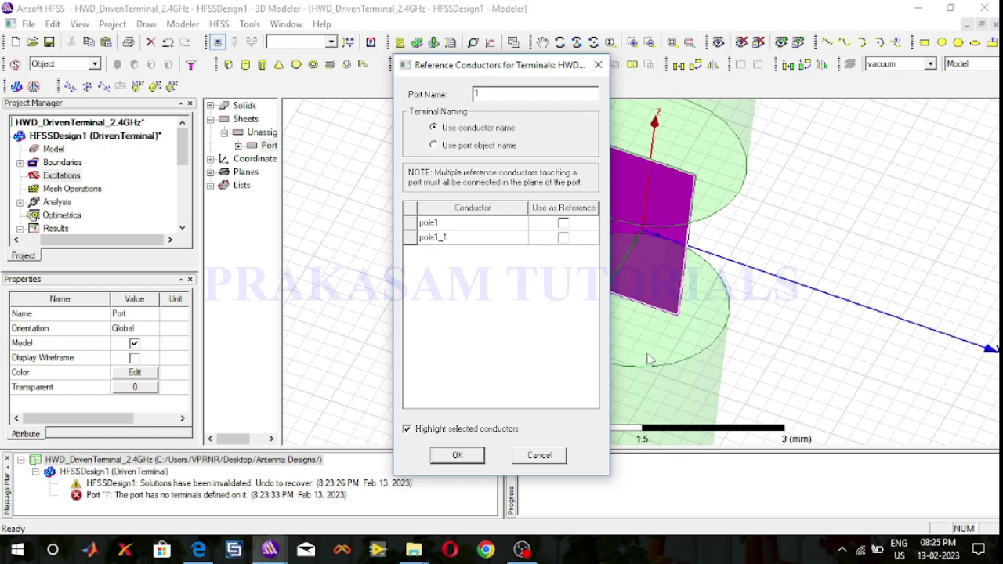
pyautogui.click(563, 238)
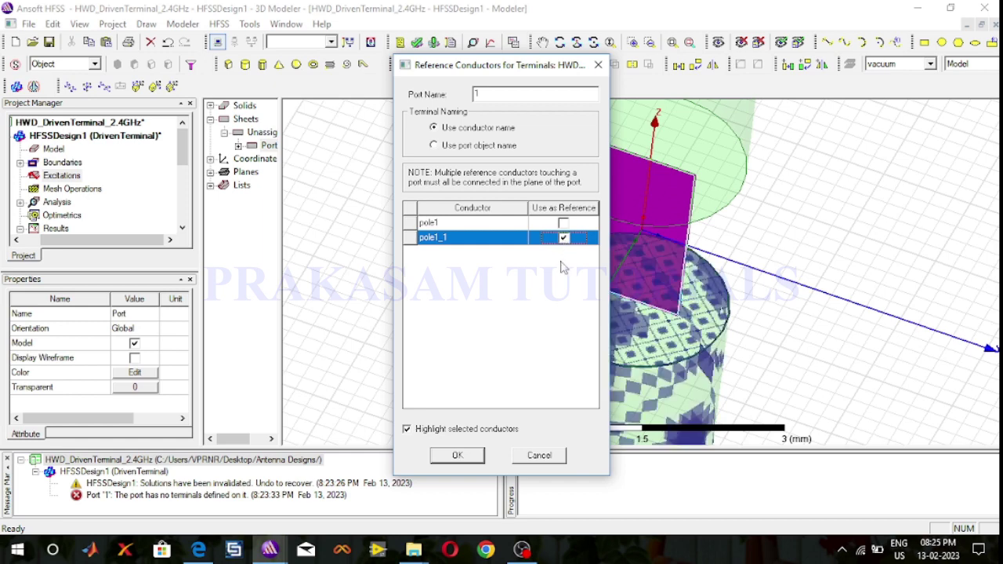
pyautogui.click(457, 456)
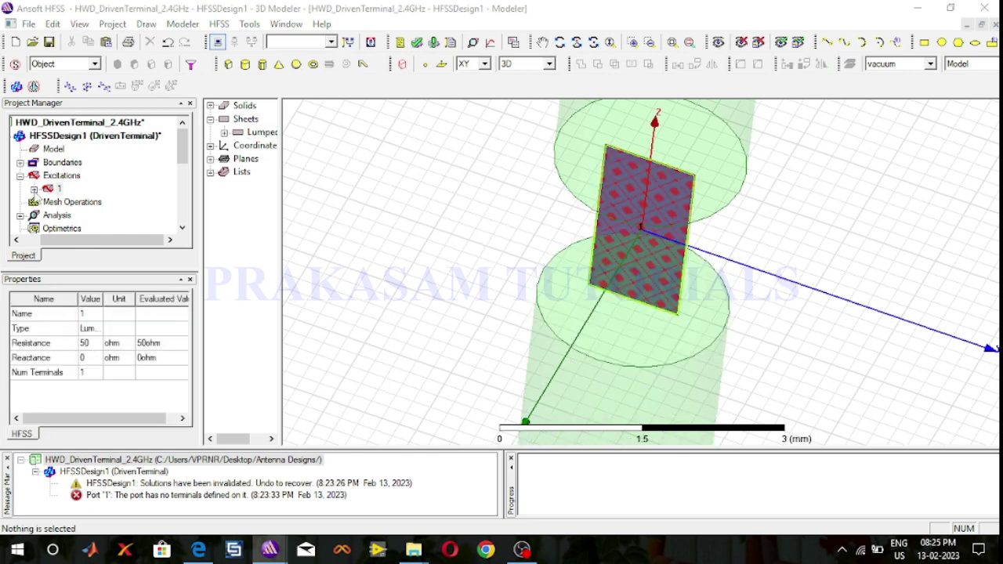
# Step: Inspect the terminal under excitation 1 and clear the selection
pyautogui.click(33, 190)
pyautogui.click(82, 202)
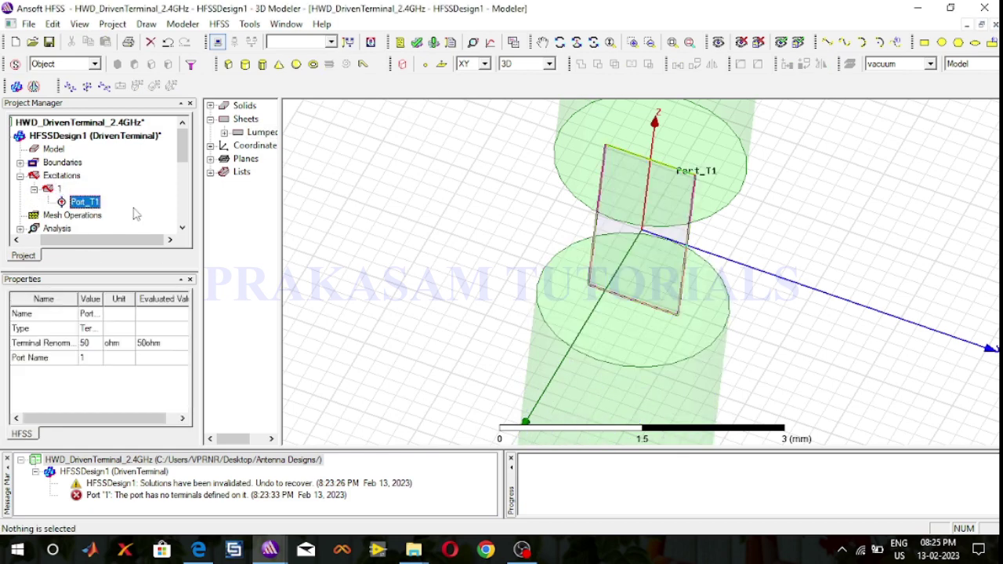
pyautogui.click(413, 229)
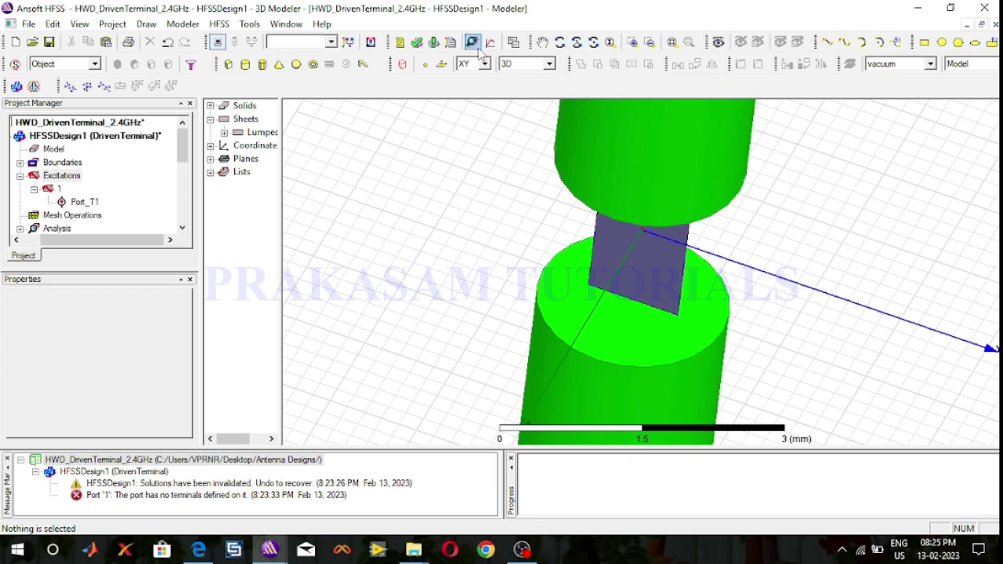
# Step: Make the RadiationBoundary object visible in the active view and fit the whole model
pyautogui.click(672, 43)
pyautogui.click(717, 42)
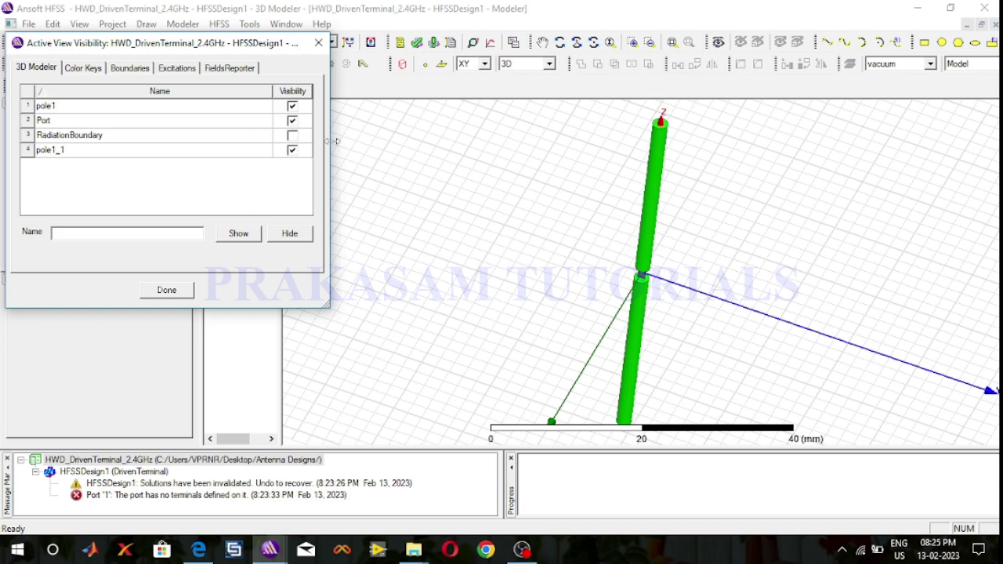
pyautogui.click(291, 135)
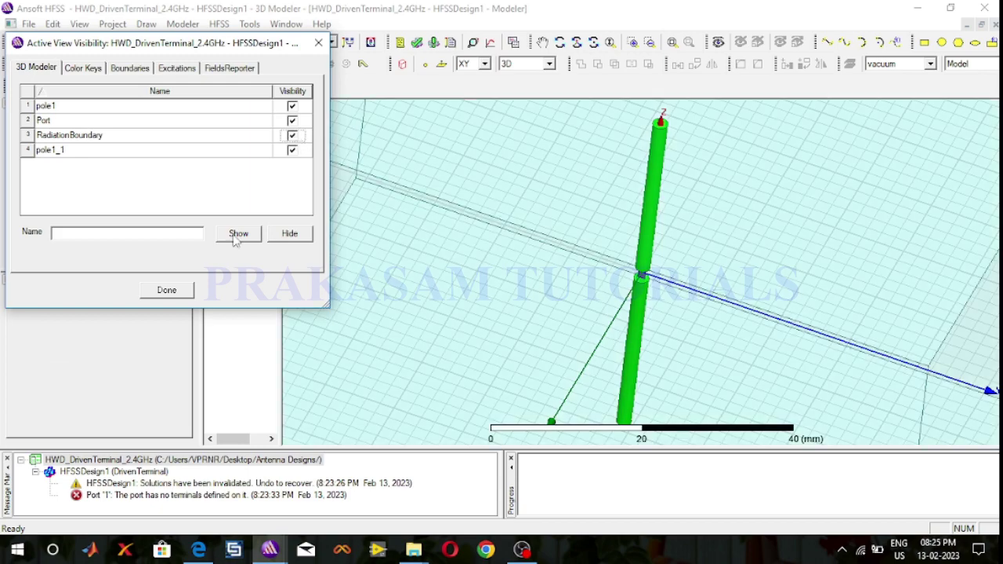
pyautogui.click(185, 290)
pyautogui.click(673, 44)
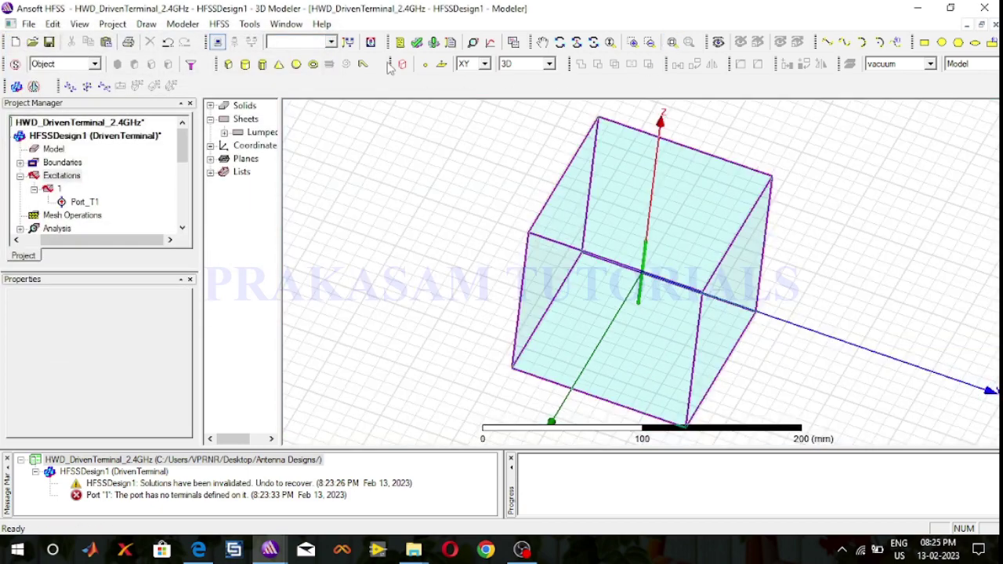
# Step: Run a validation check on the HWD_DrivenTerminal_2.4GHz design, close its report, and analyze all setups
pyautogui.click(219, 24)
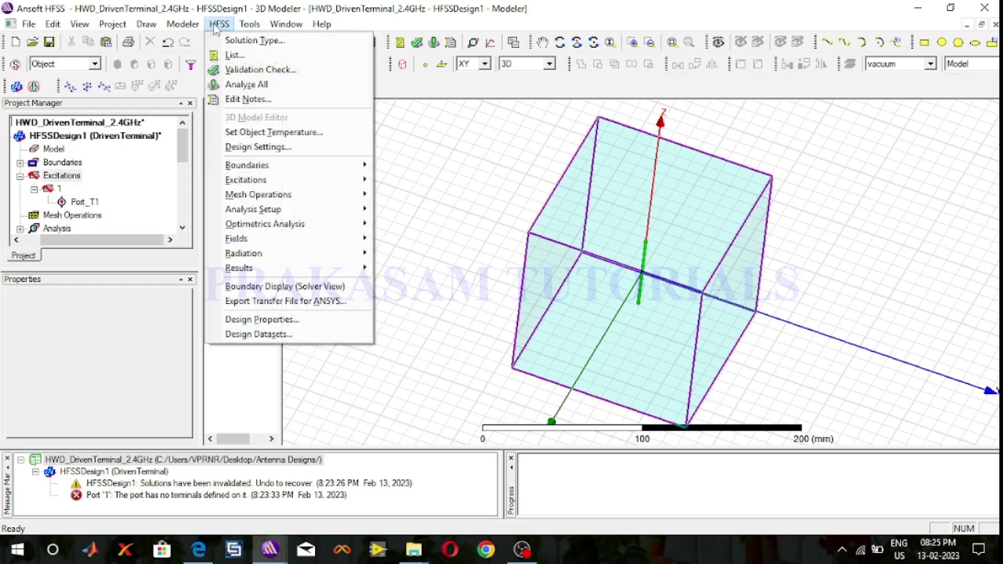
pyautogui.click(229, 70)
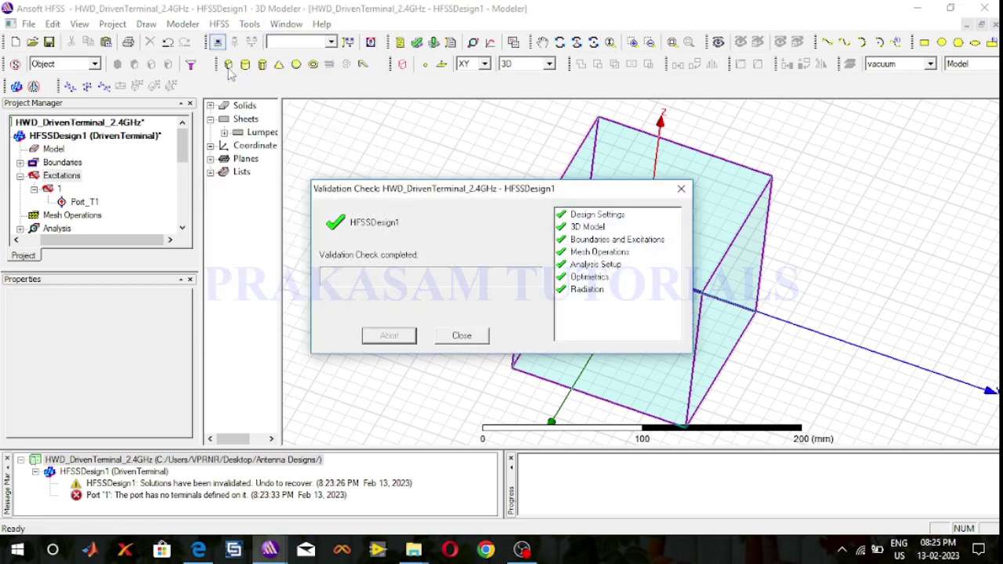
pyautogui.click(464, 336)
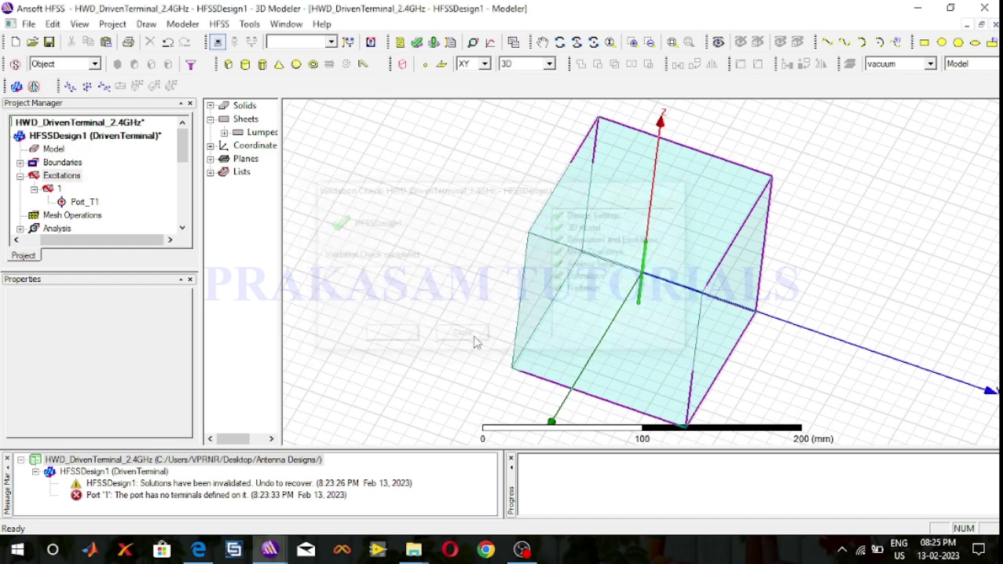
pyautogui.click(219, 25)
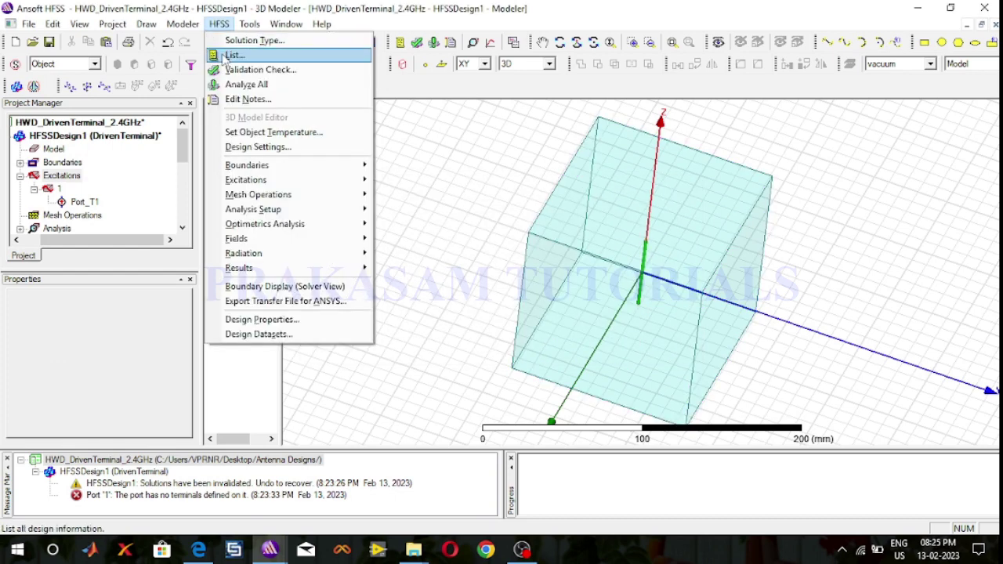
pyautogui.click(233, 84)
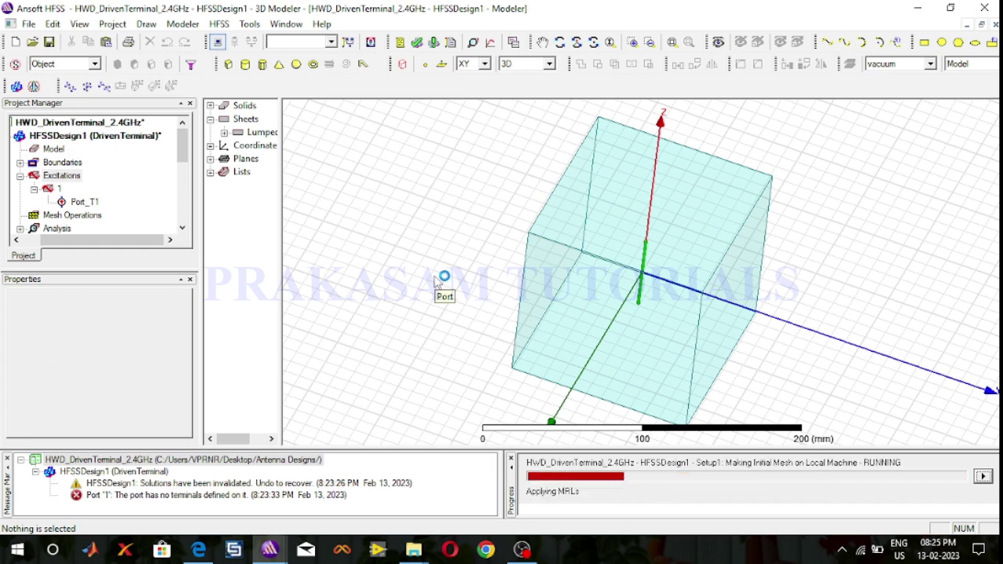
pyautogui.click(84, 202)
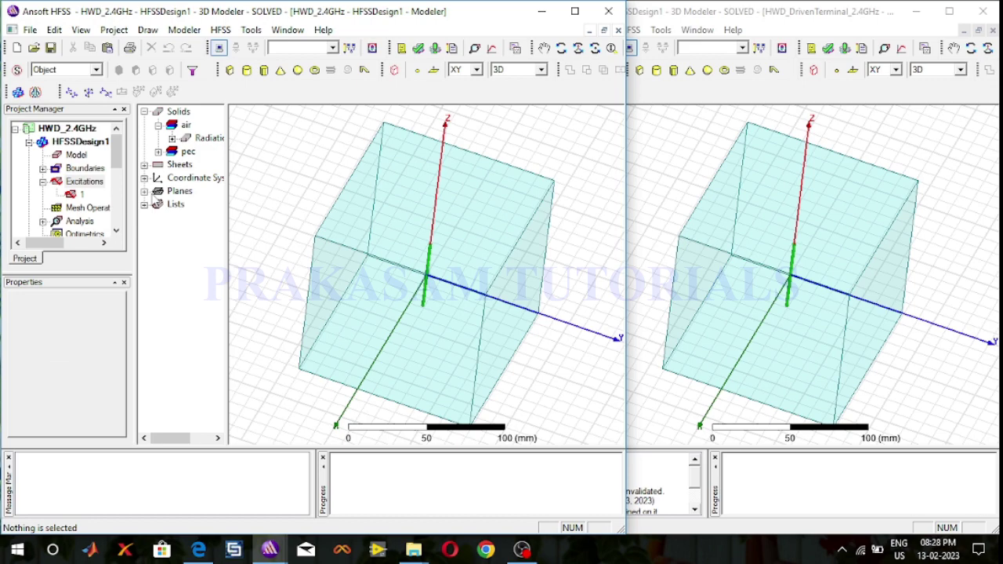
# Step: Open the S Parameter (S11) Plot in both the HWD_2.4GHz and HWD_DrivenTerminal_2.4GHz projects, moving the HWD_2.4GHz marker table clear of the curve
pyautogui.hotkey('alt', 'Tab')
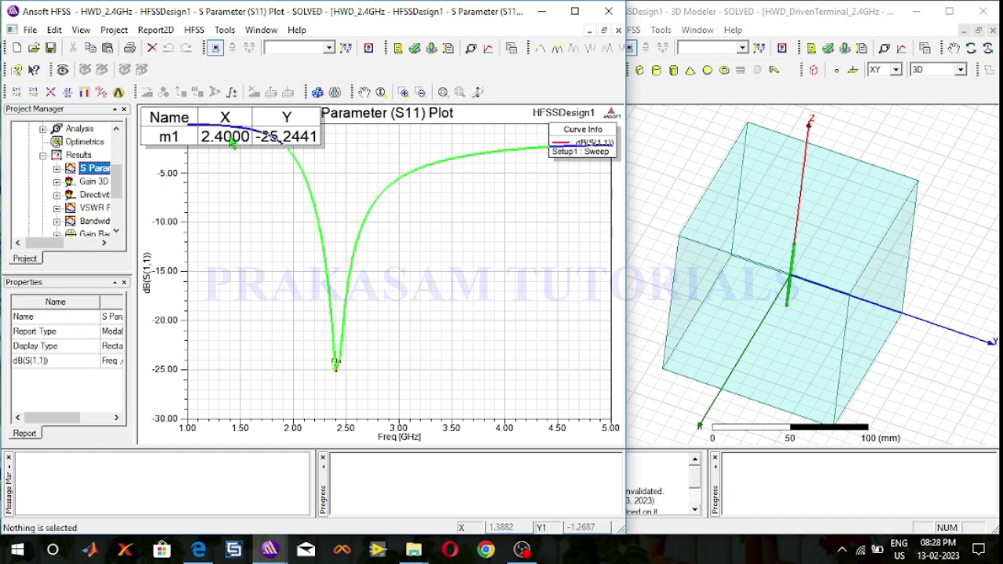
pyautogui.moveTo(232, 141); pyautogui.dragTo(503, 288)
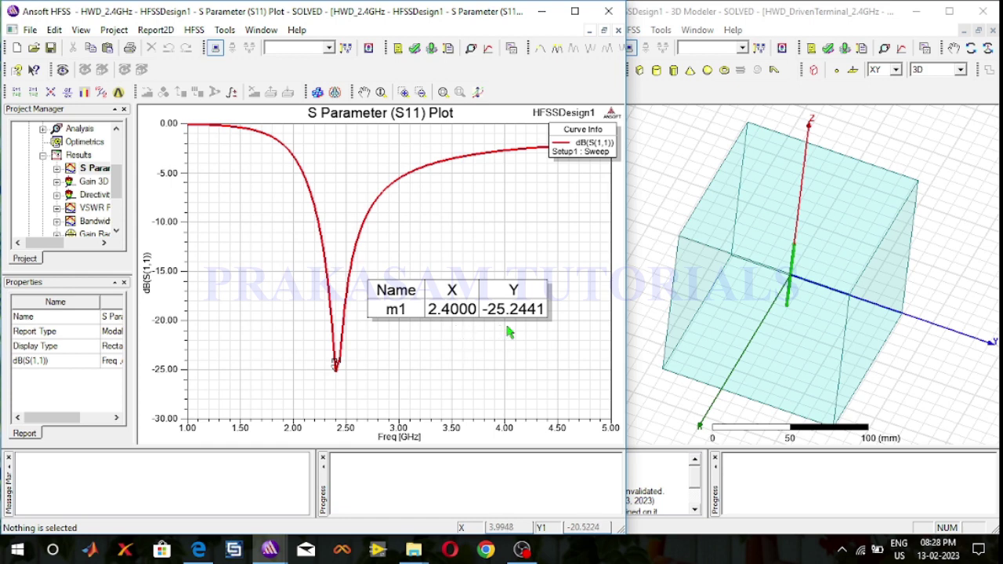
pyautogui.click(638, 308)
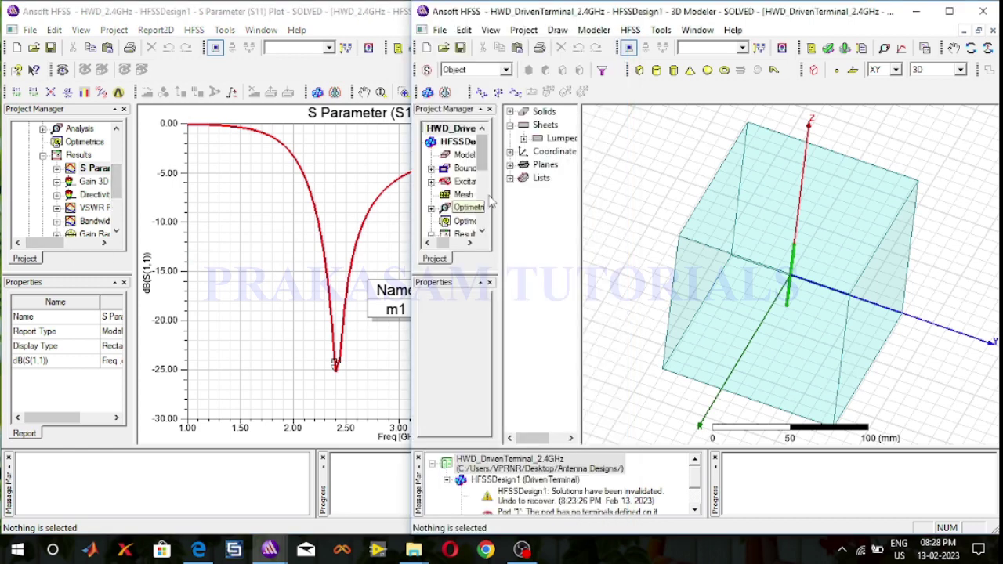
pyautogui.moveTo(582, 219); pyautogui.dragTo(567, 219)
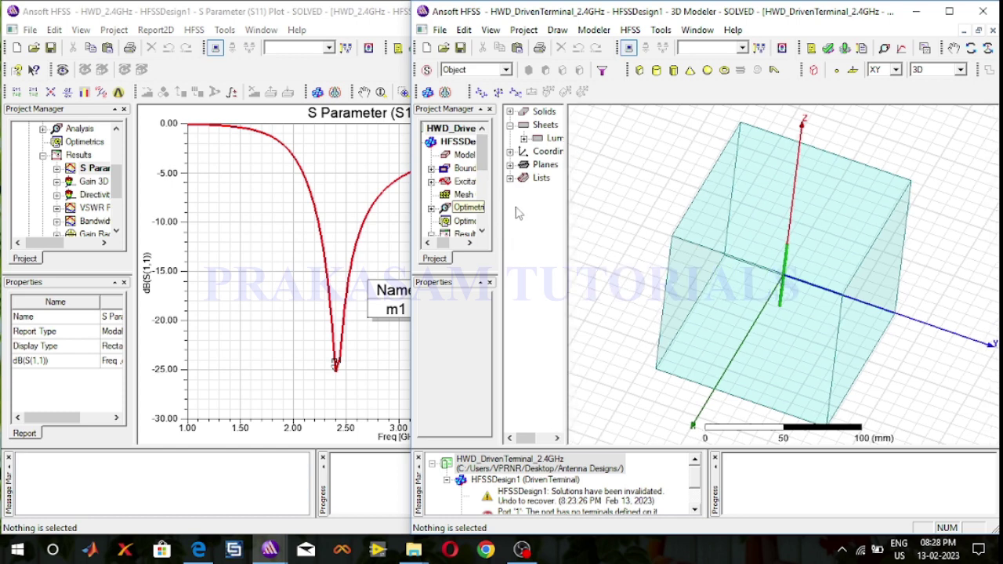
pyautogui.moveTo(499, 206); pyautogui.dragTo(510, 207)
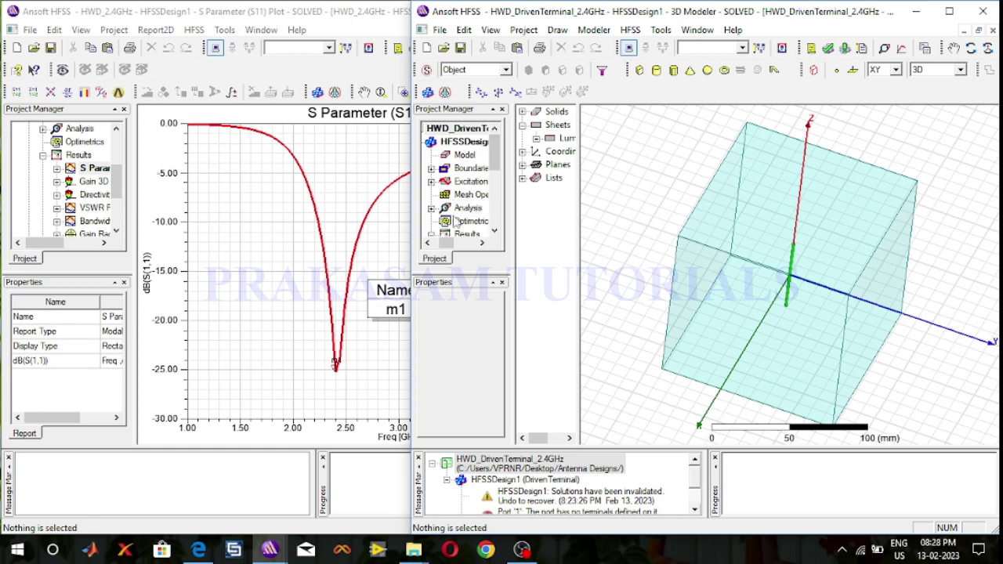
pyautogui.doubleClick(457, 228)
pyautogui.doubleClick(464, 208)
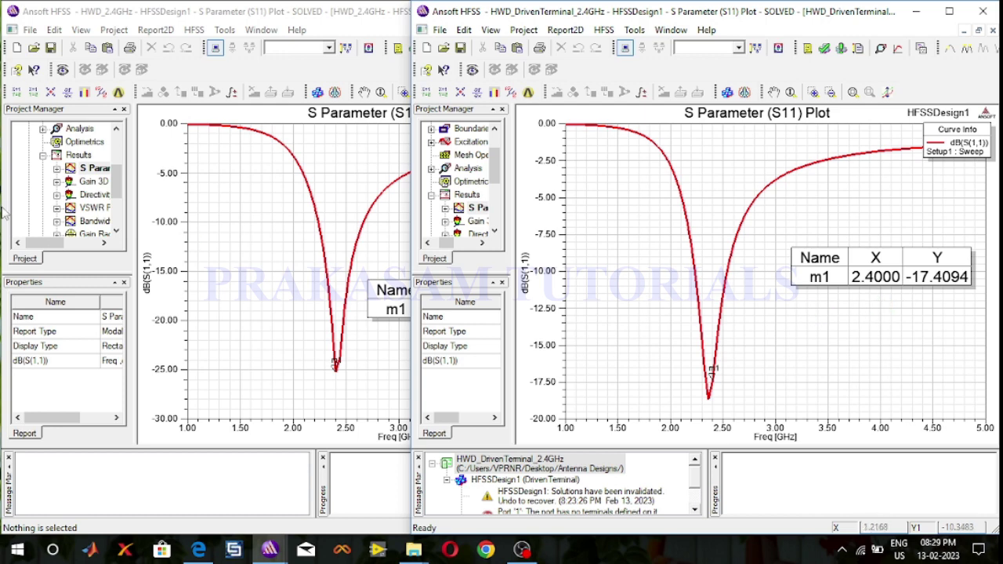
# Step: Open the VSWR Plot in HWD_2.4GHz and in HWD_DrivenTerminal_2.4GHz to compare them side by side
pyautogui.doubleClick(92, 183)
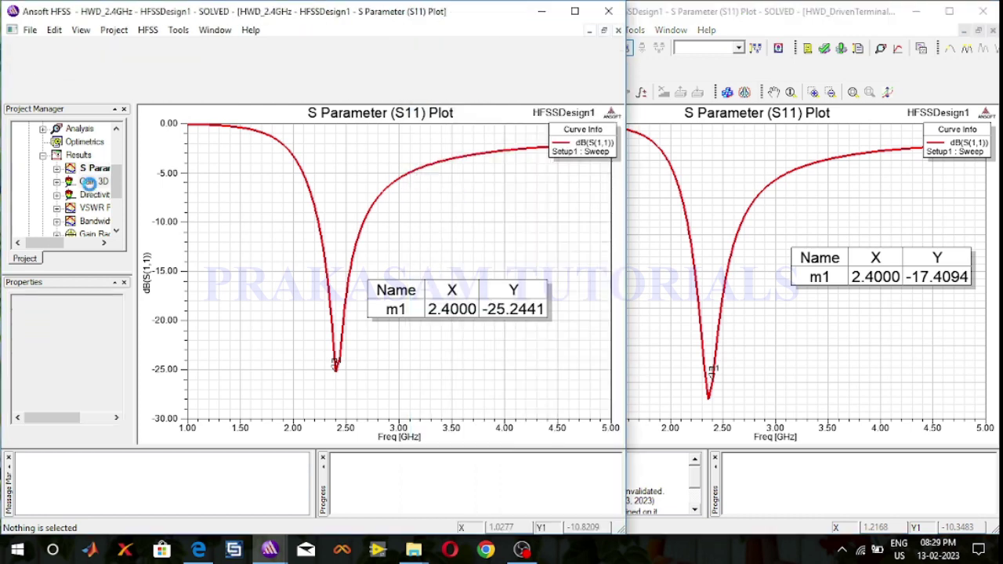
pyautogui.doubleClick(89, 207)
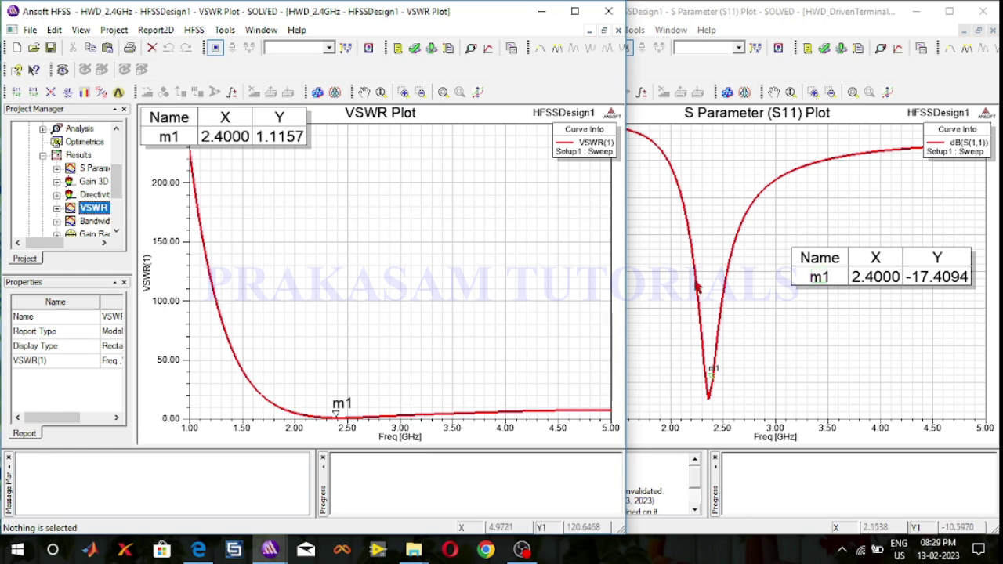
pyautogui.hotkey('alt', 'Tab')
pyautogui.click(93, 208)
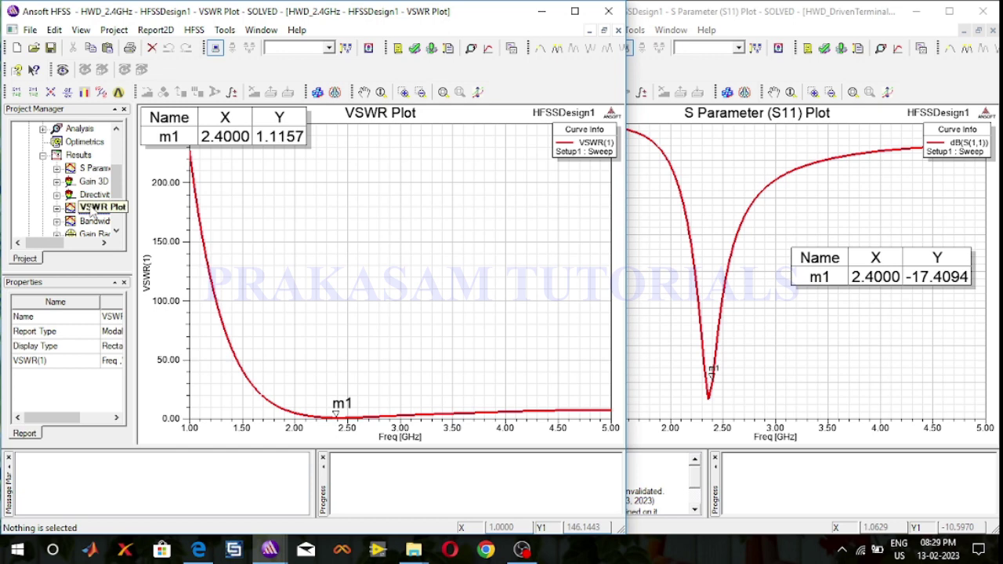
pyautogui.click(636, 273)
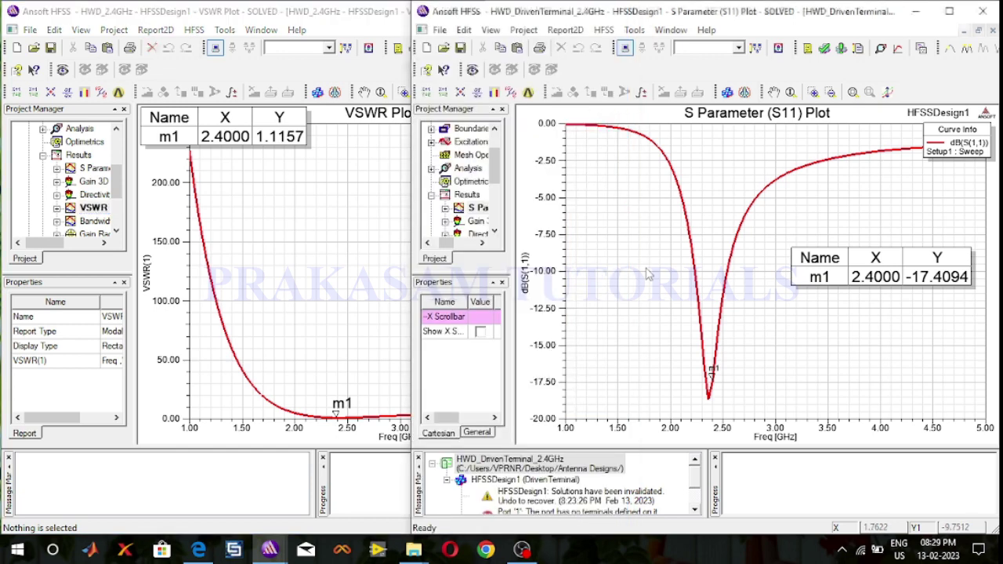
pyautogui.scroll(-1, 486, 199)
pyautogui.doubleClick(478, 208)
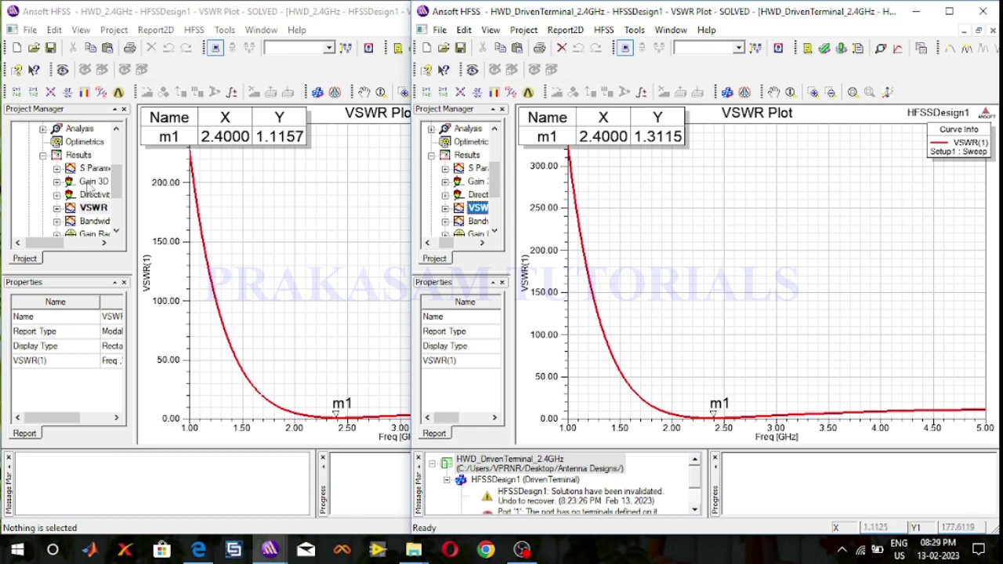
# Step: Compare the Gain 3D Polar Plot of both projects, rotating the HWD_2.4GHz pattern to see it from above
pyautogui.click(92, 187)
pyautogui.doubleClick(91, 182)
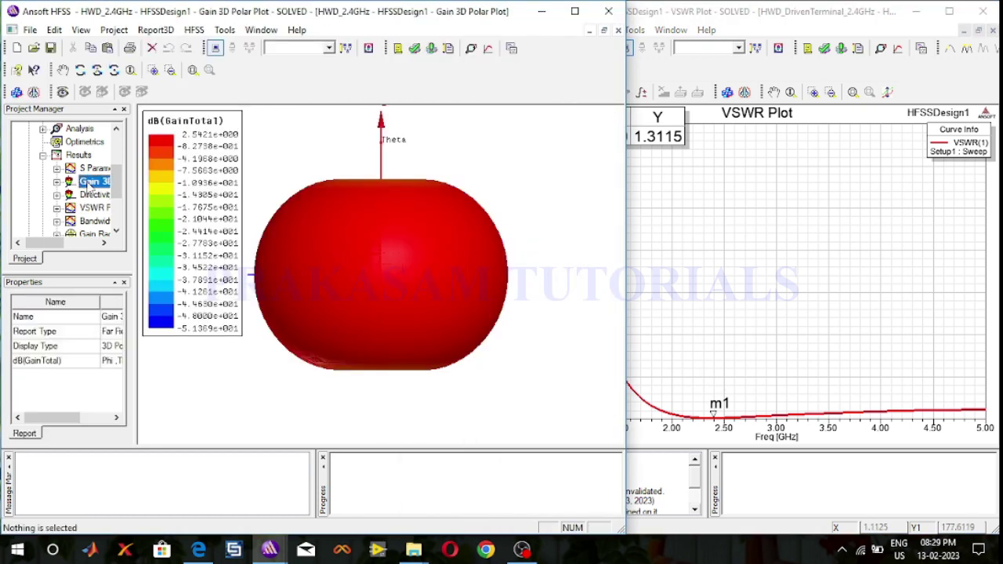
pyautogui.click(80, 70)
pyautogui.moveTo(322, 228); pyautogui.dragTo(341, 296)
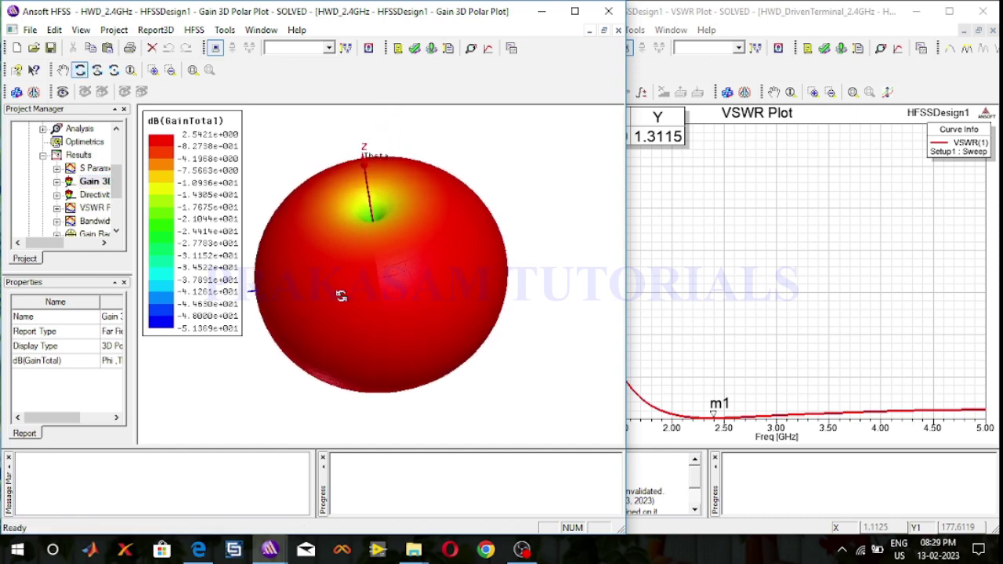
pyautogui.click(708, 300)
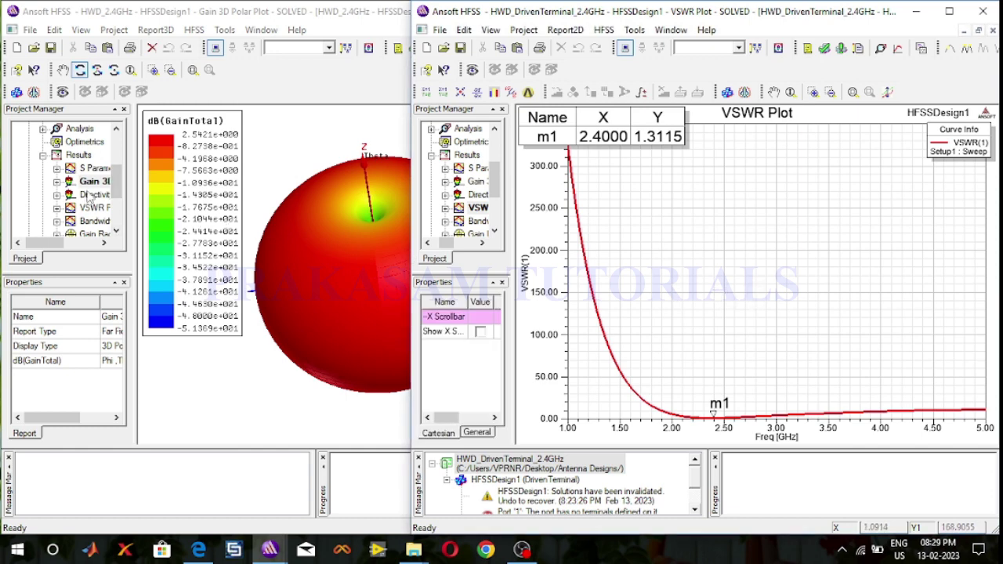
pyautogui.doubleClick(478, 181)
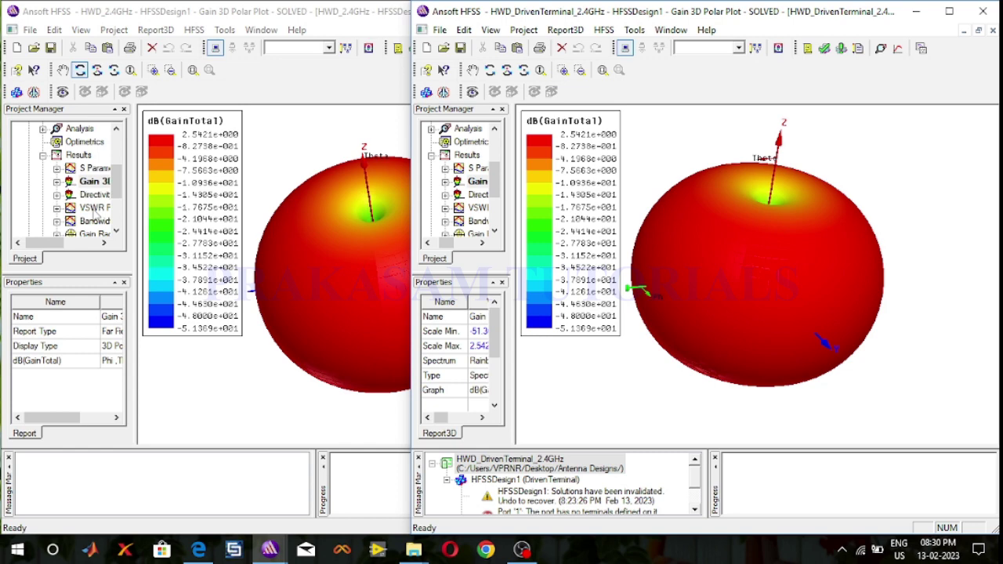
# Step: Open the Bandwidth Plot in both projects and compare the center and cut-off frequency markers
pyautogui.click(275, 158)
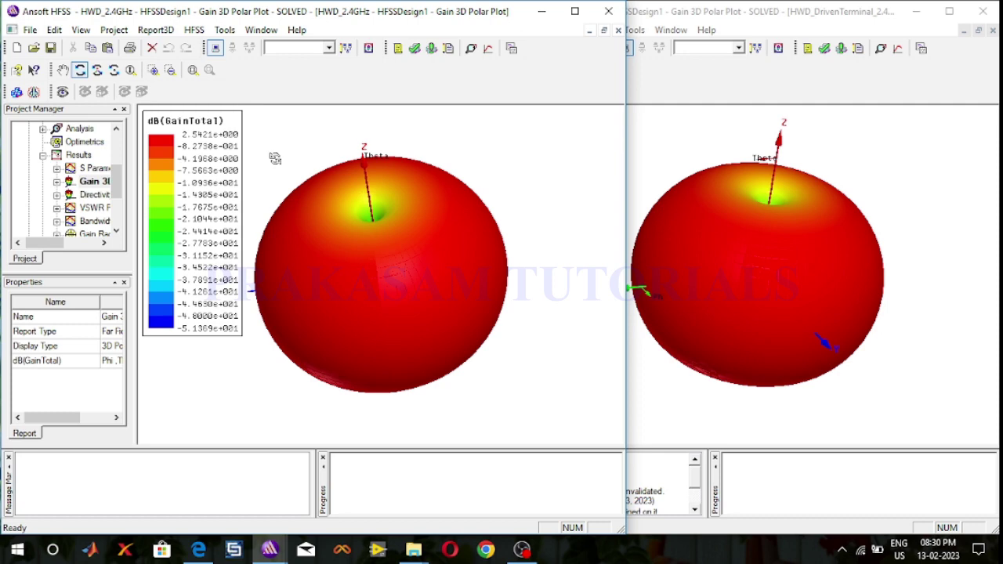
pyautogui.scroll(-1, 108, 223)
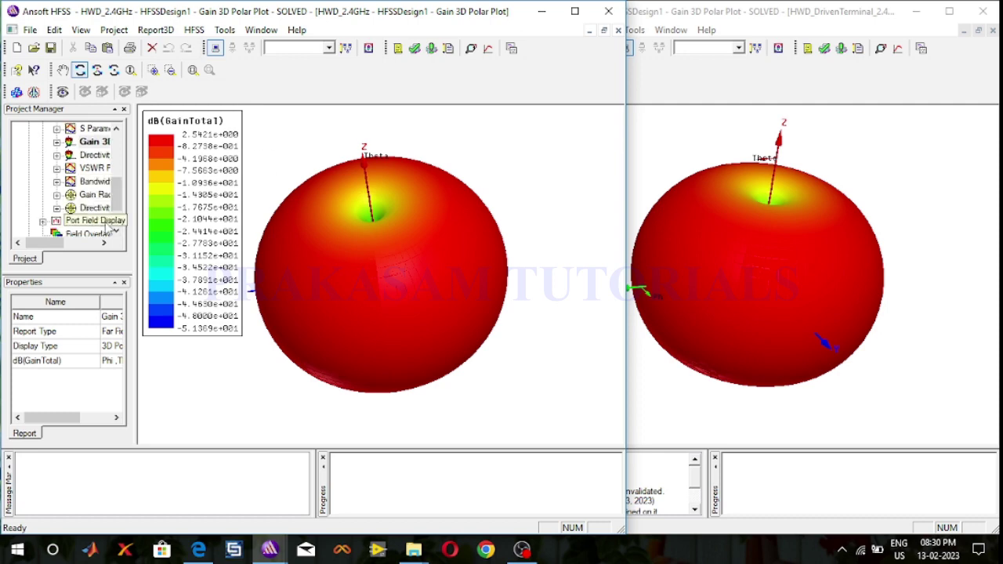
pyautogui.doubleClick(92, 181)
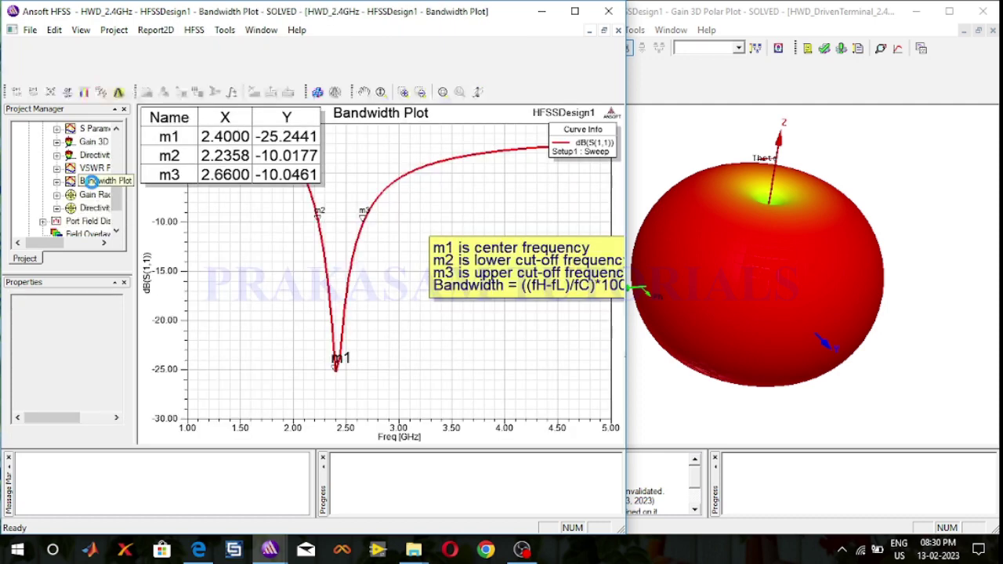
pyautogui.click(670, 411)
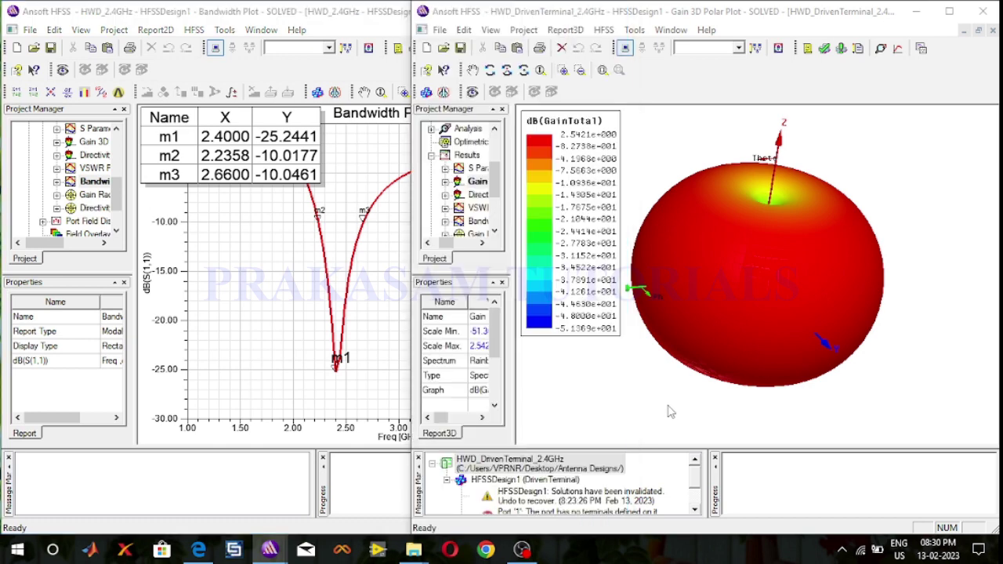
pyautogui.doubleClick(473, 221)
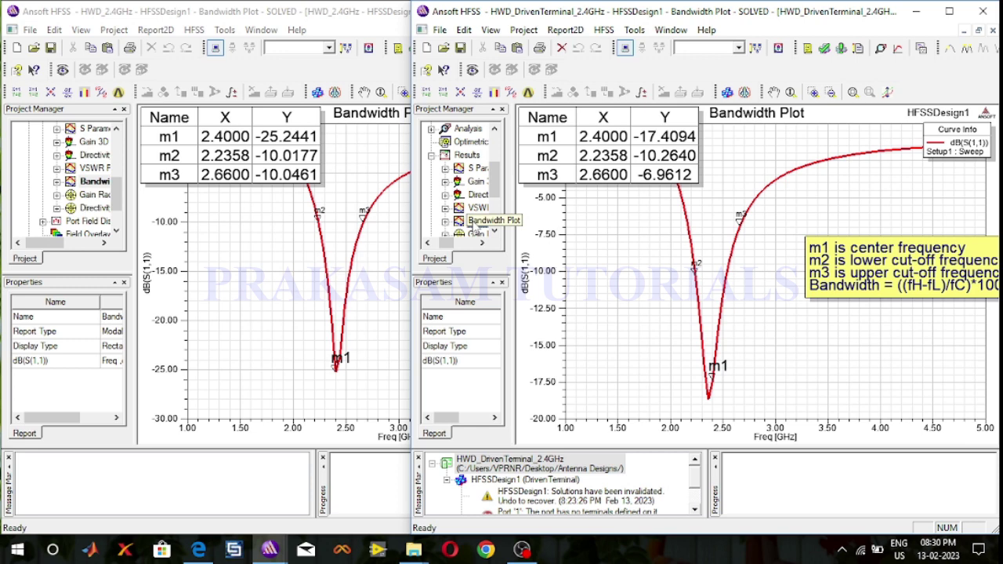
# Step: Display the Gain Radiation Pattern in both projects for comparison, checking the HWD_2.4GHz directivity pattern along the way
pyautogui.click(92, 202)
pyautogui.doubleClick(91, 196)
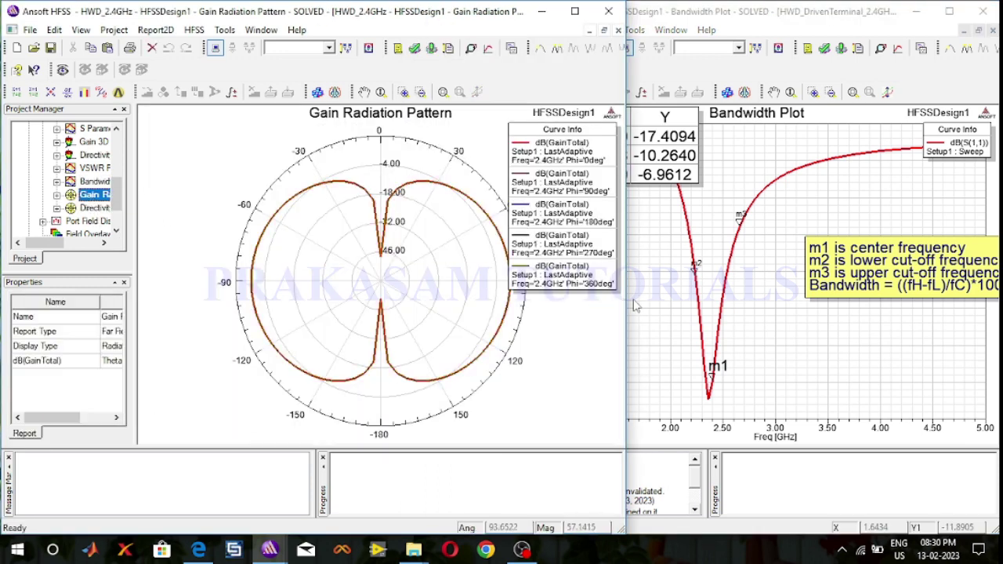
pyautogui.click(596, 308)
pyautogui.click(96, 209)
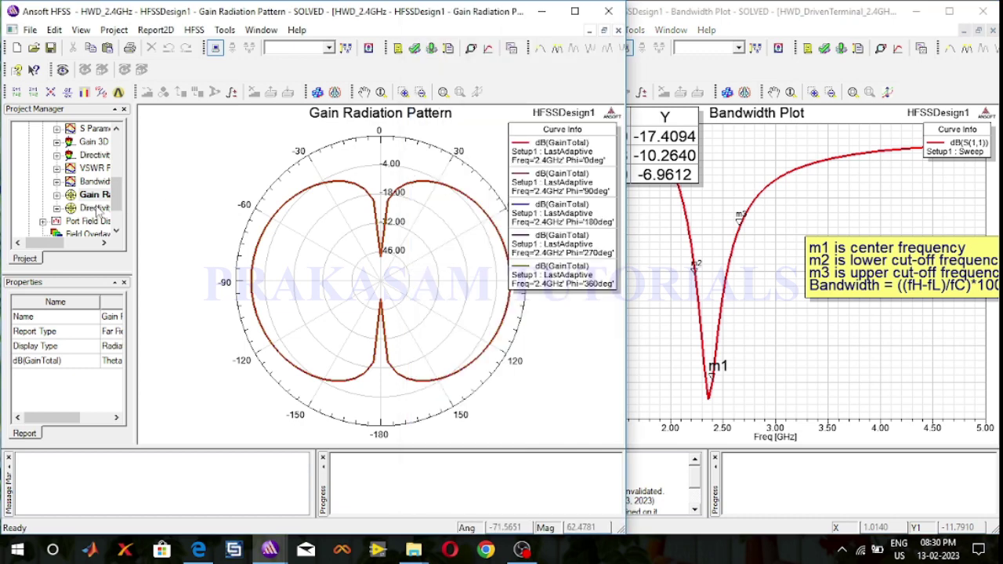
pyautogui.doubleClick(96, 209)
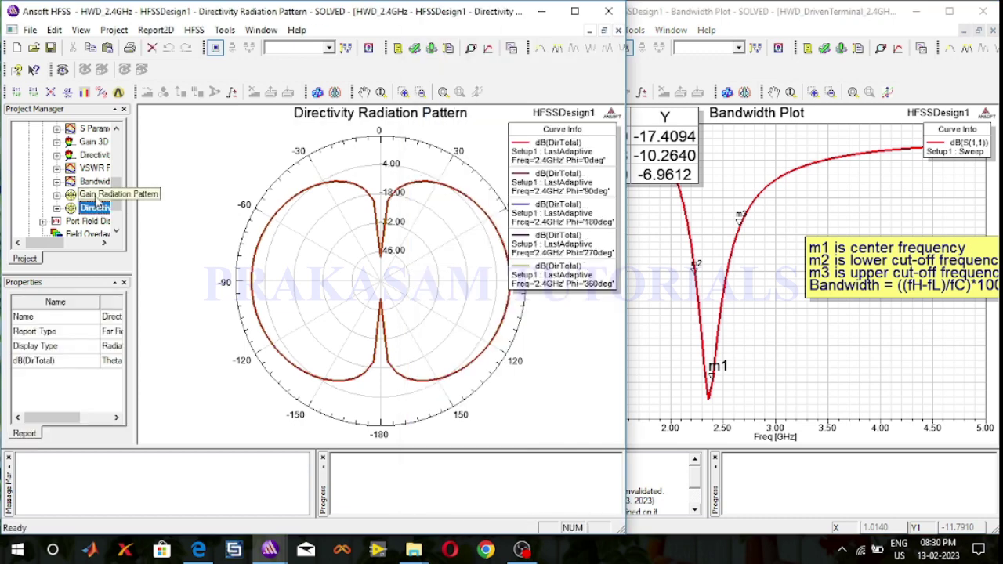
pyautogui.doubleClick(95, 196)
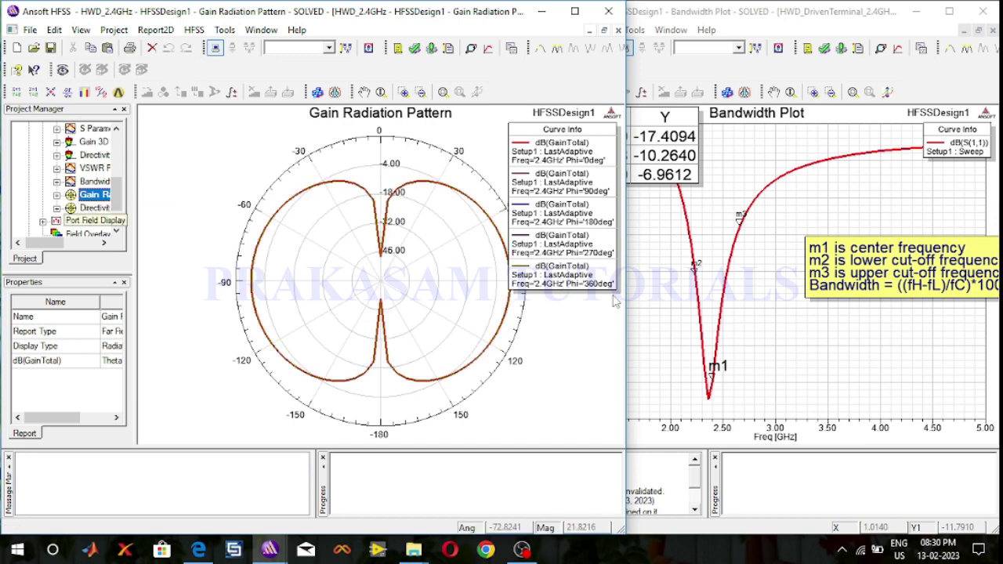
pyautogui.click(633, 306)
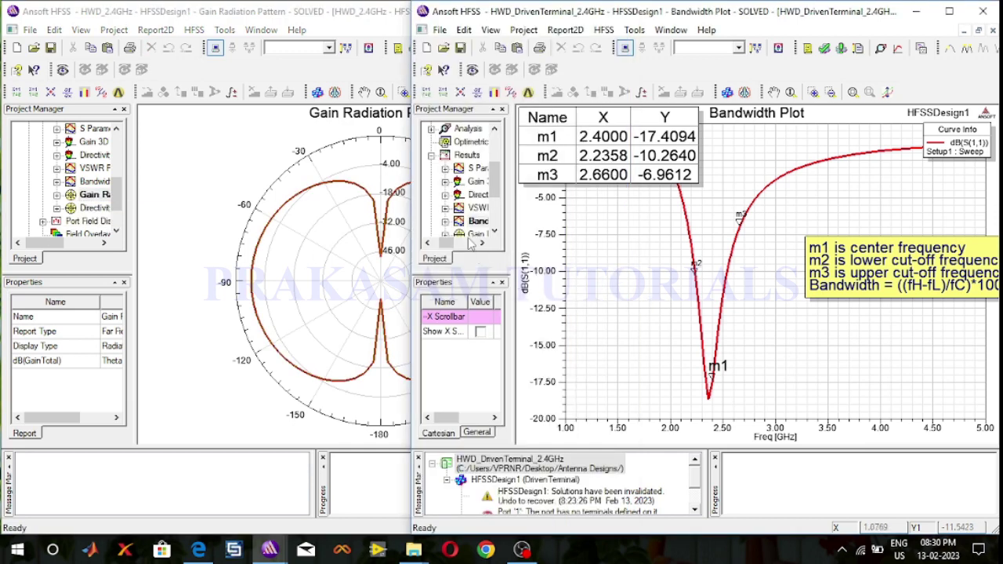
pyautogui.scroll(-2, 499, 196)
pyautogui.click(476, 182)
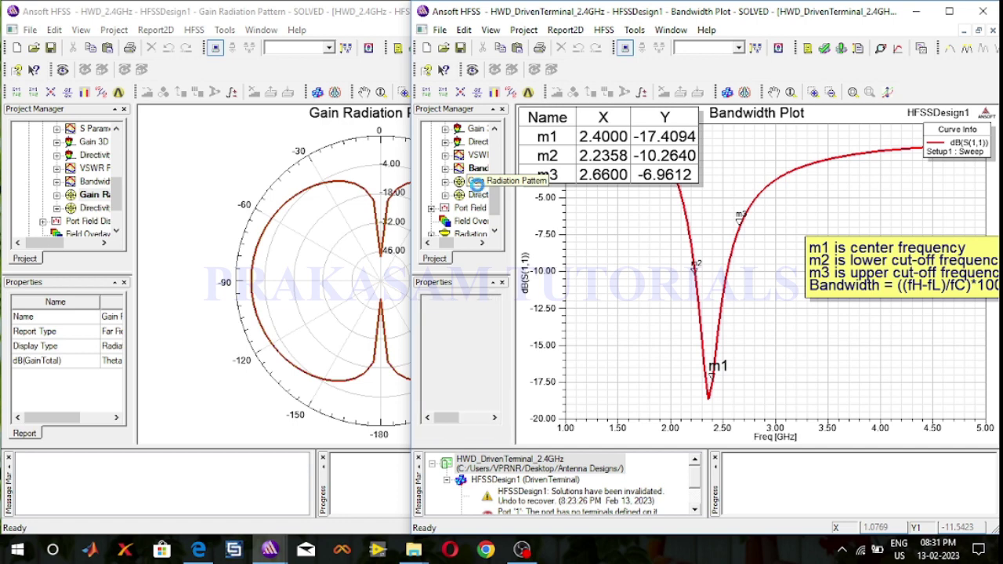
pyautogui.doubleClick(476, 182)
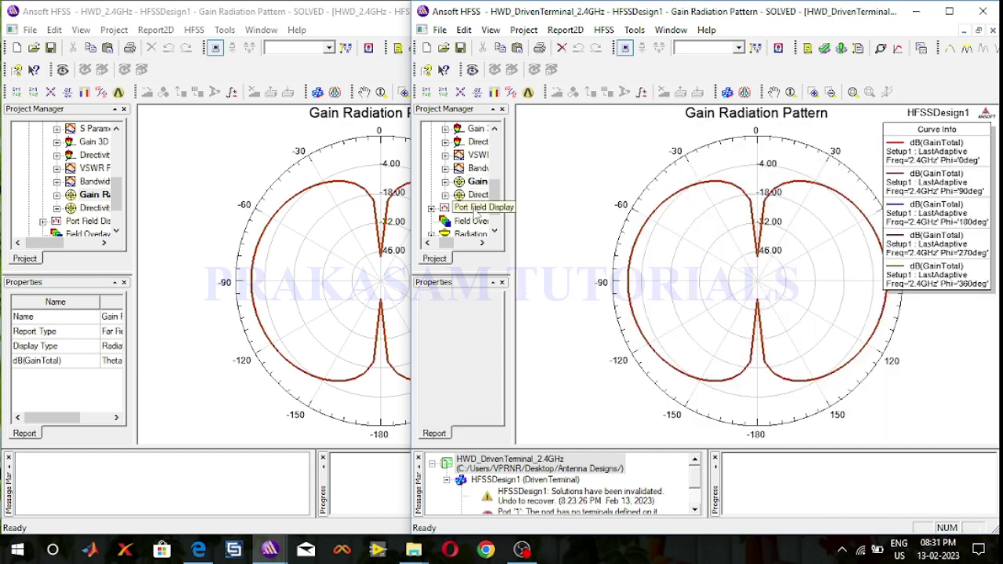
# Step: Open the Directivity Radiation Pattern in both projects and compare the two patterns
pyautogui.doubleClick(476, 194)
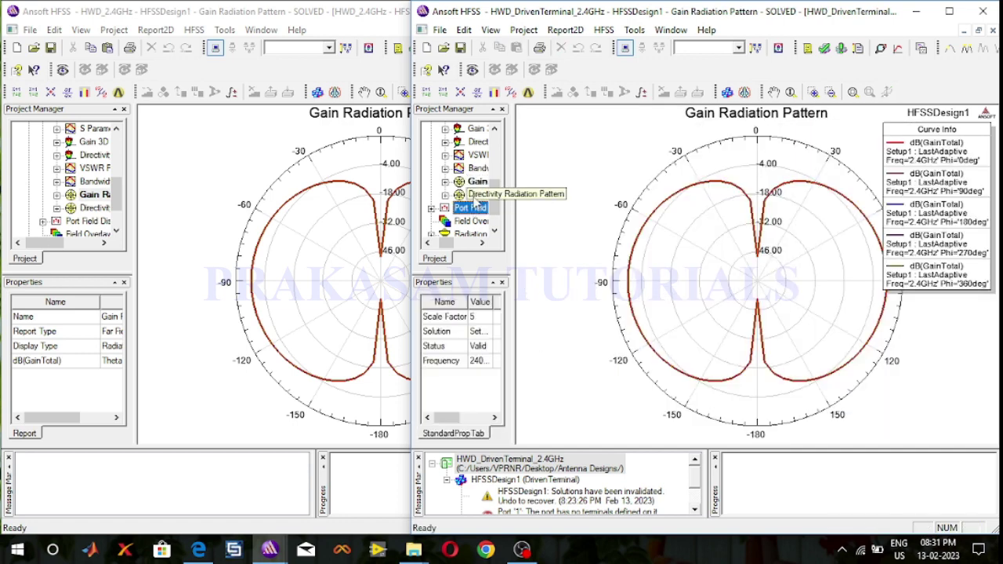
pyautogui.click(95, 208)
pyautogui.doubleClick(96, 208)
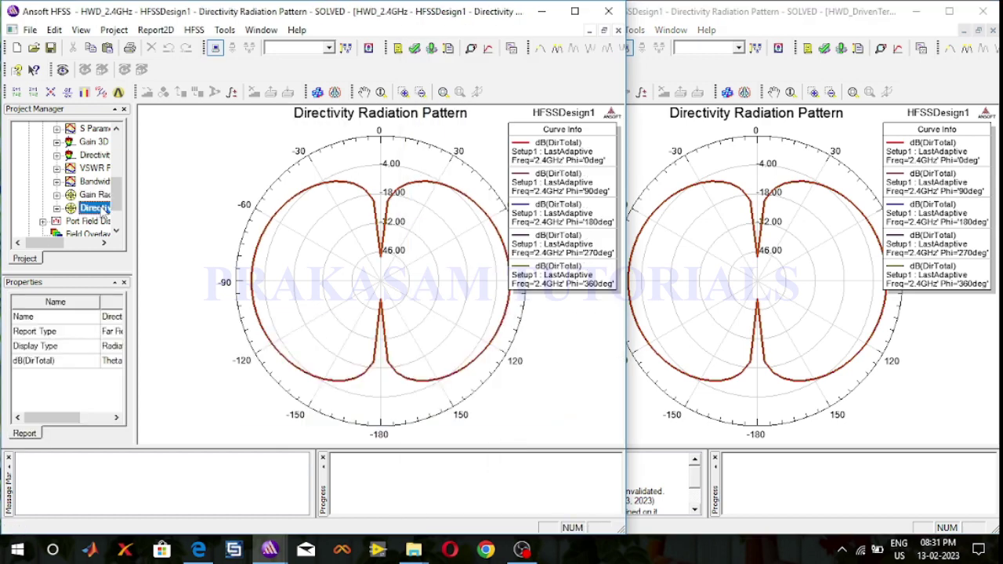
pyautogui.click(885, 417)
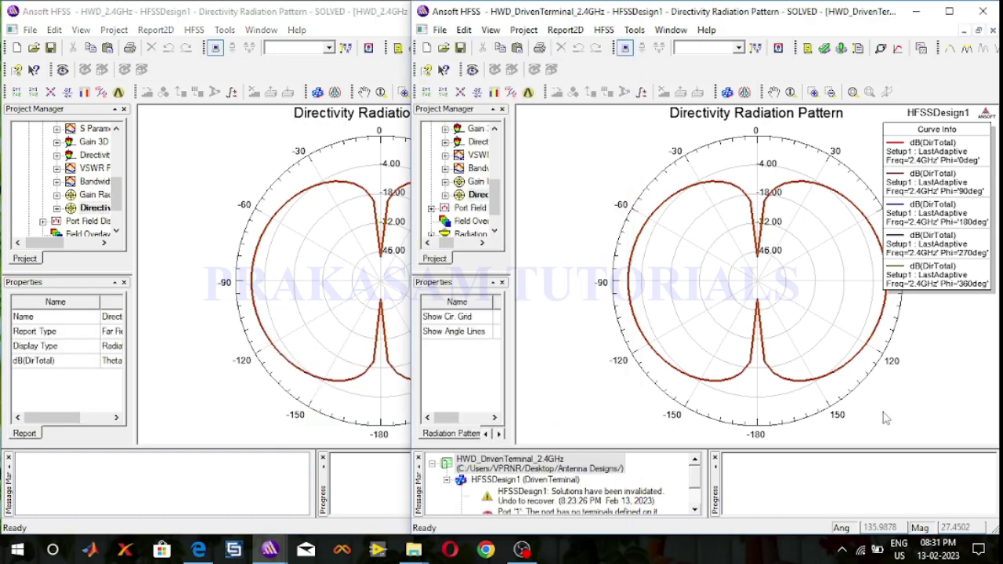
pyautogui.click(199, 280)
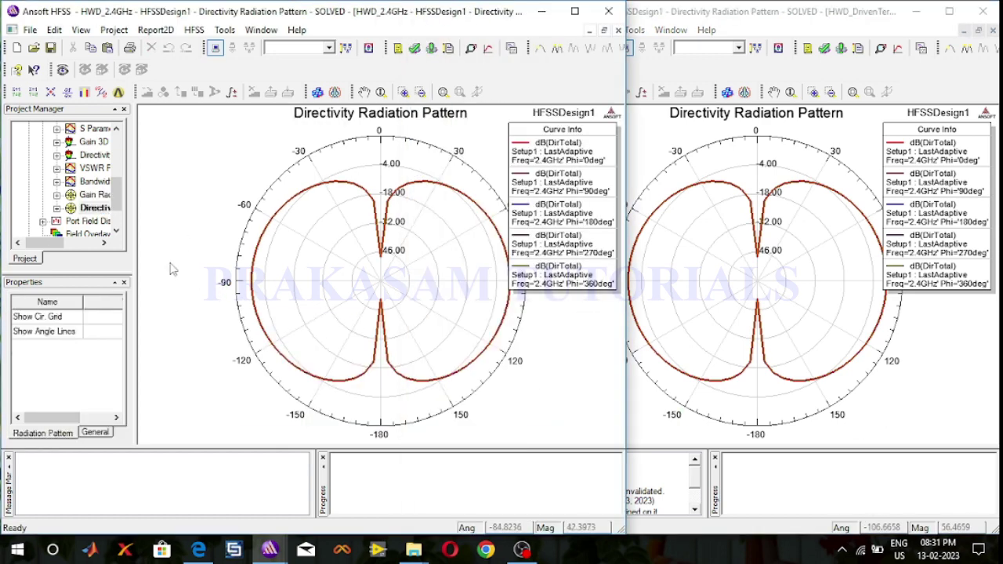